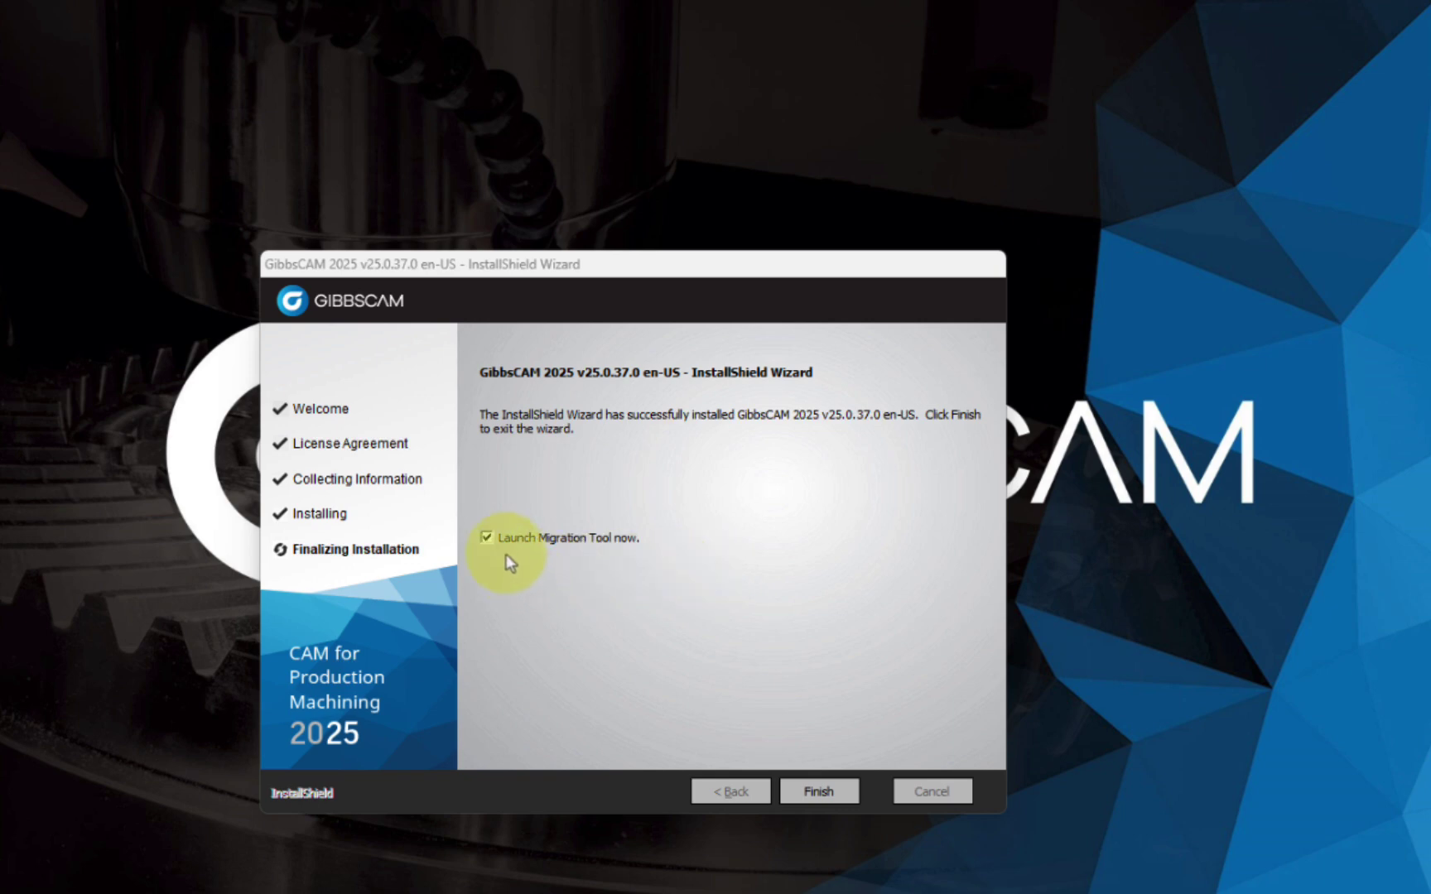
# Step: Finish the GibbsCAM 2025 v25.0.37.0 installation without launching the Migration Tool
pyautogui.click(486, 538)
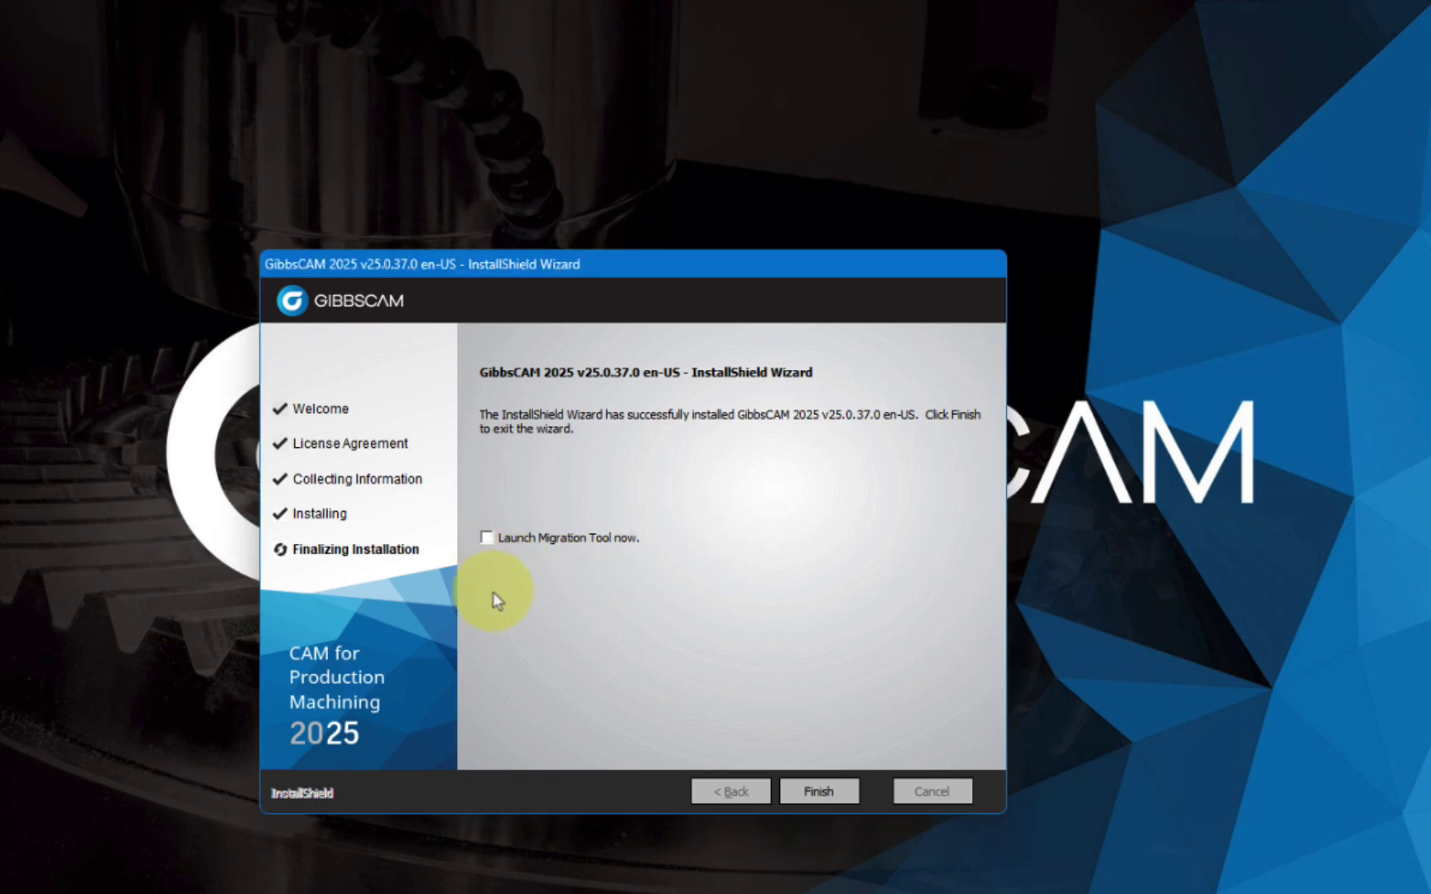
pyautogui.click(818, 791)
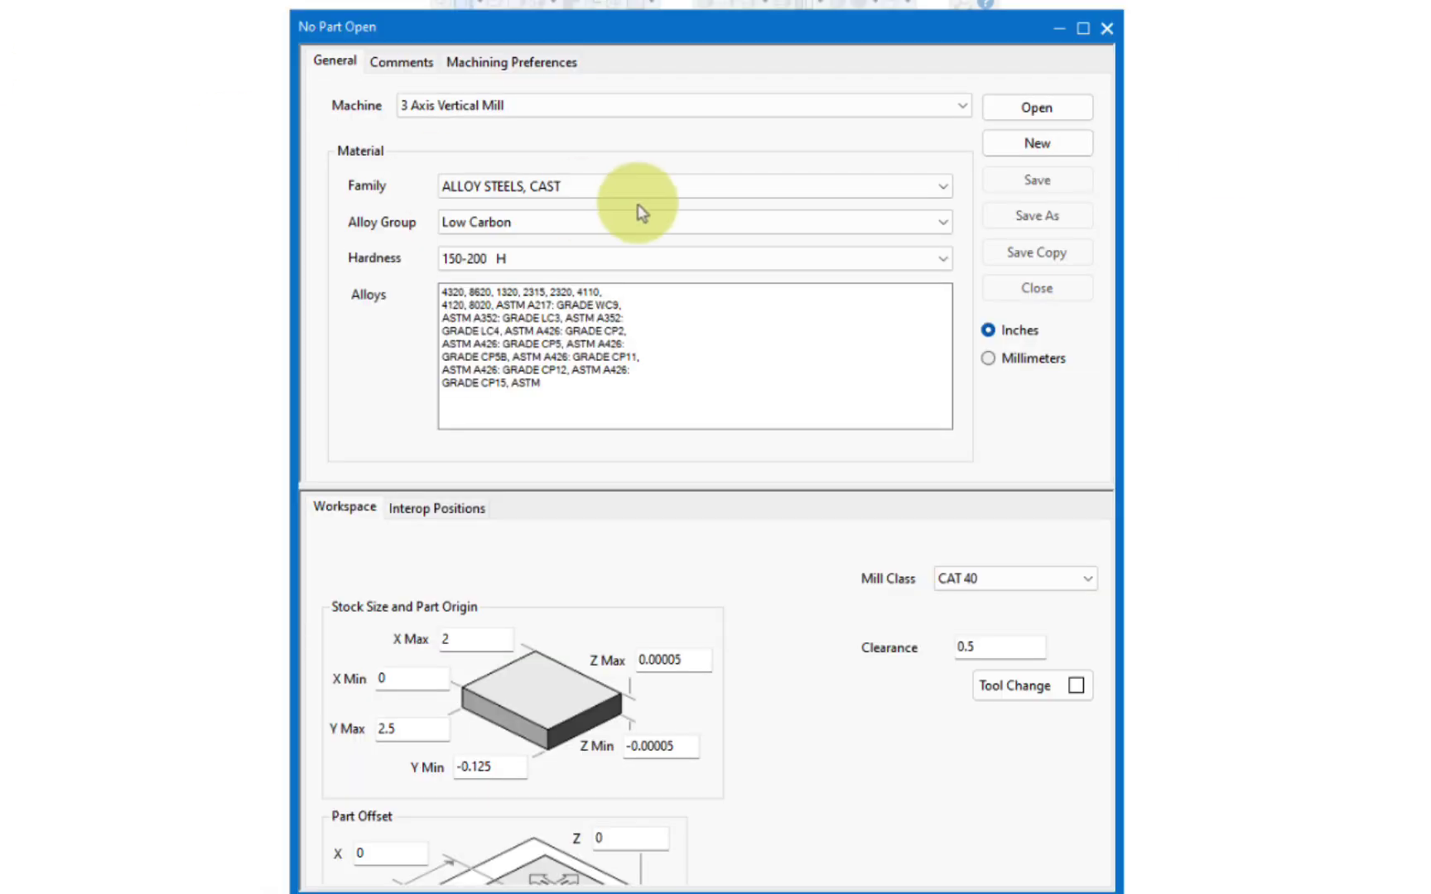
# Step: Review the available machines in the document settings, then close them without changing the machine
pyautogui.click(960, 110)
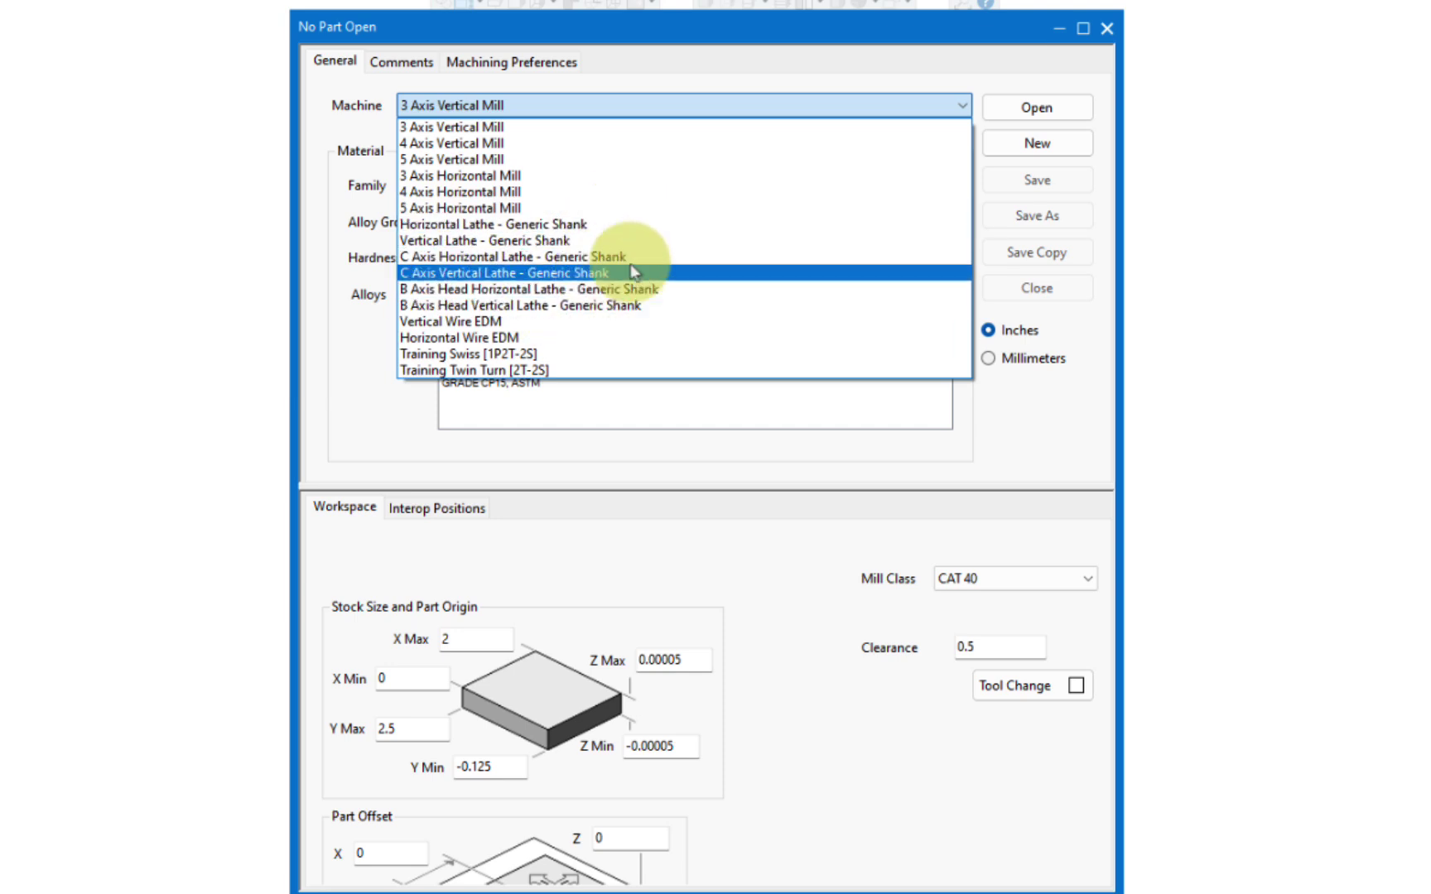
pyautogui.click(1106, 31)
pyautogui.click(1106, 32)
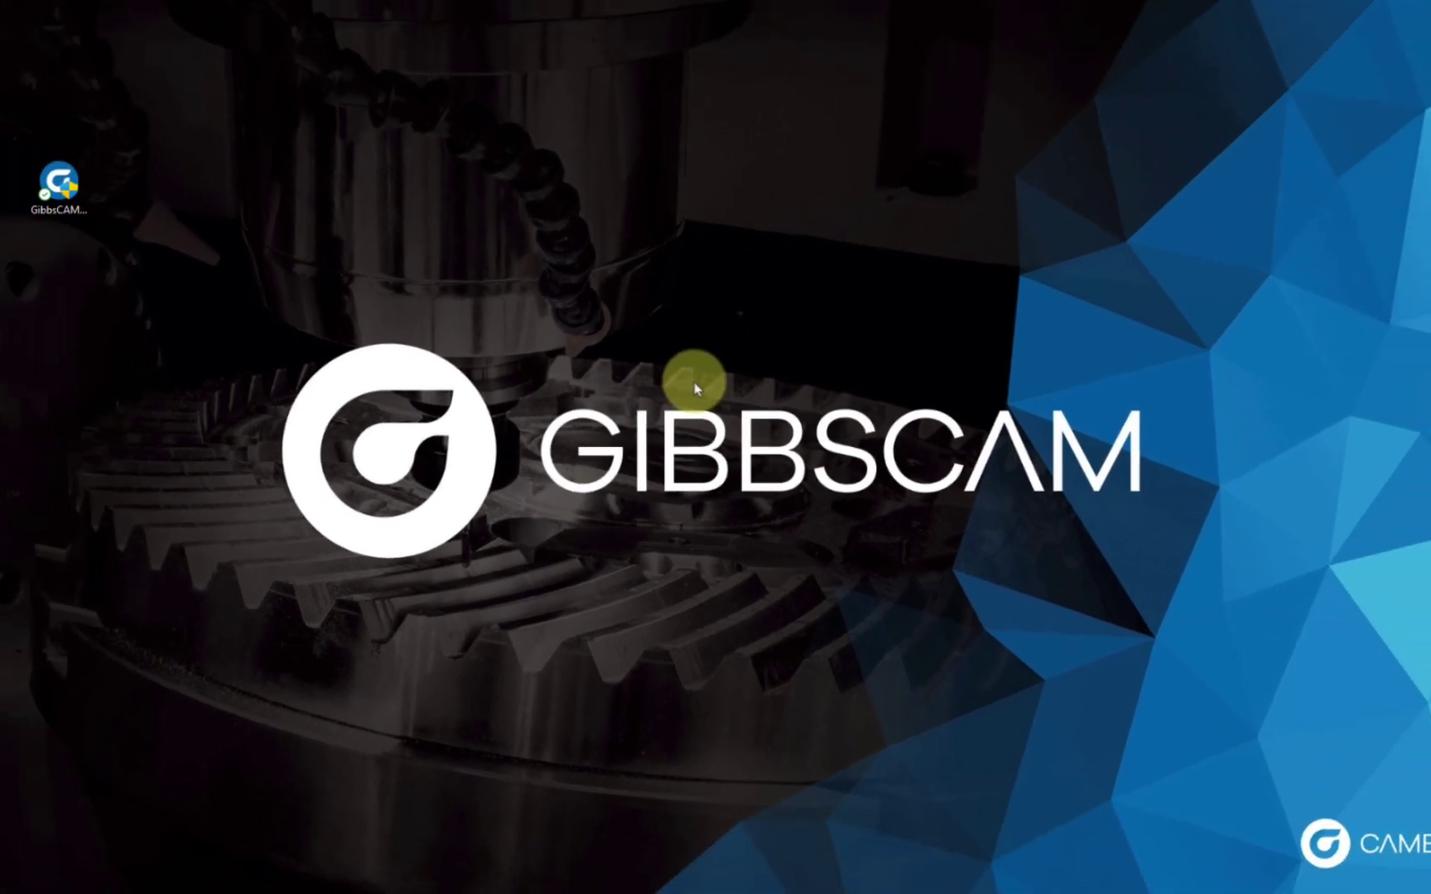
# Step: Launch Migration Tool v25.0.37.0 en-US from the GibbsCAM folder of installed apps
pyautogui.moveTo(3, 846)
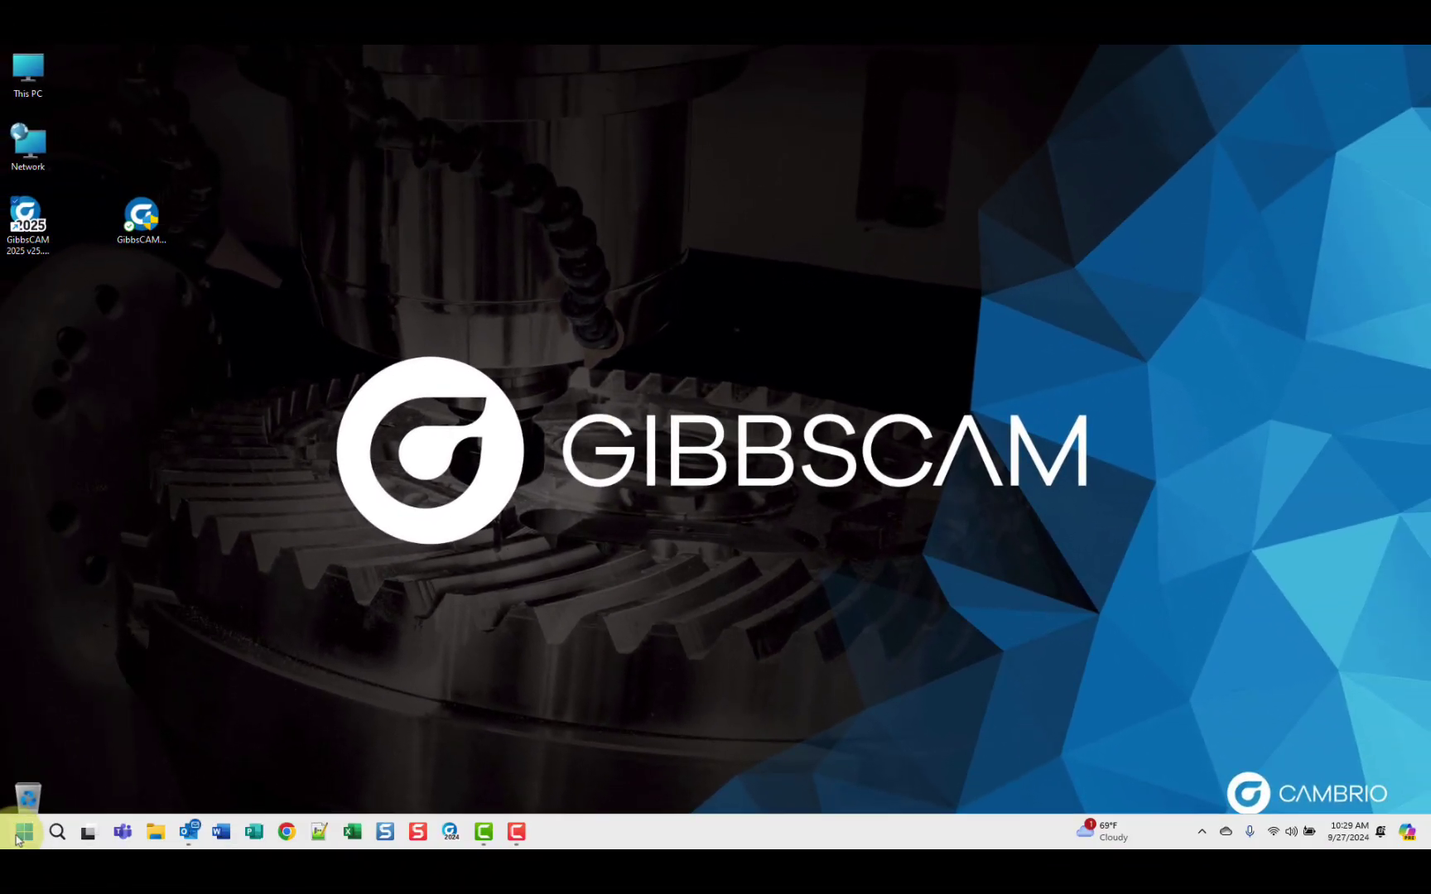
pyautogui.click(24, 833)
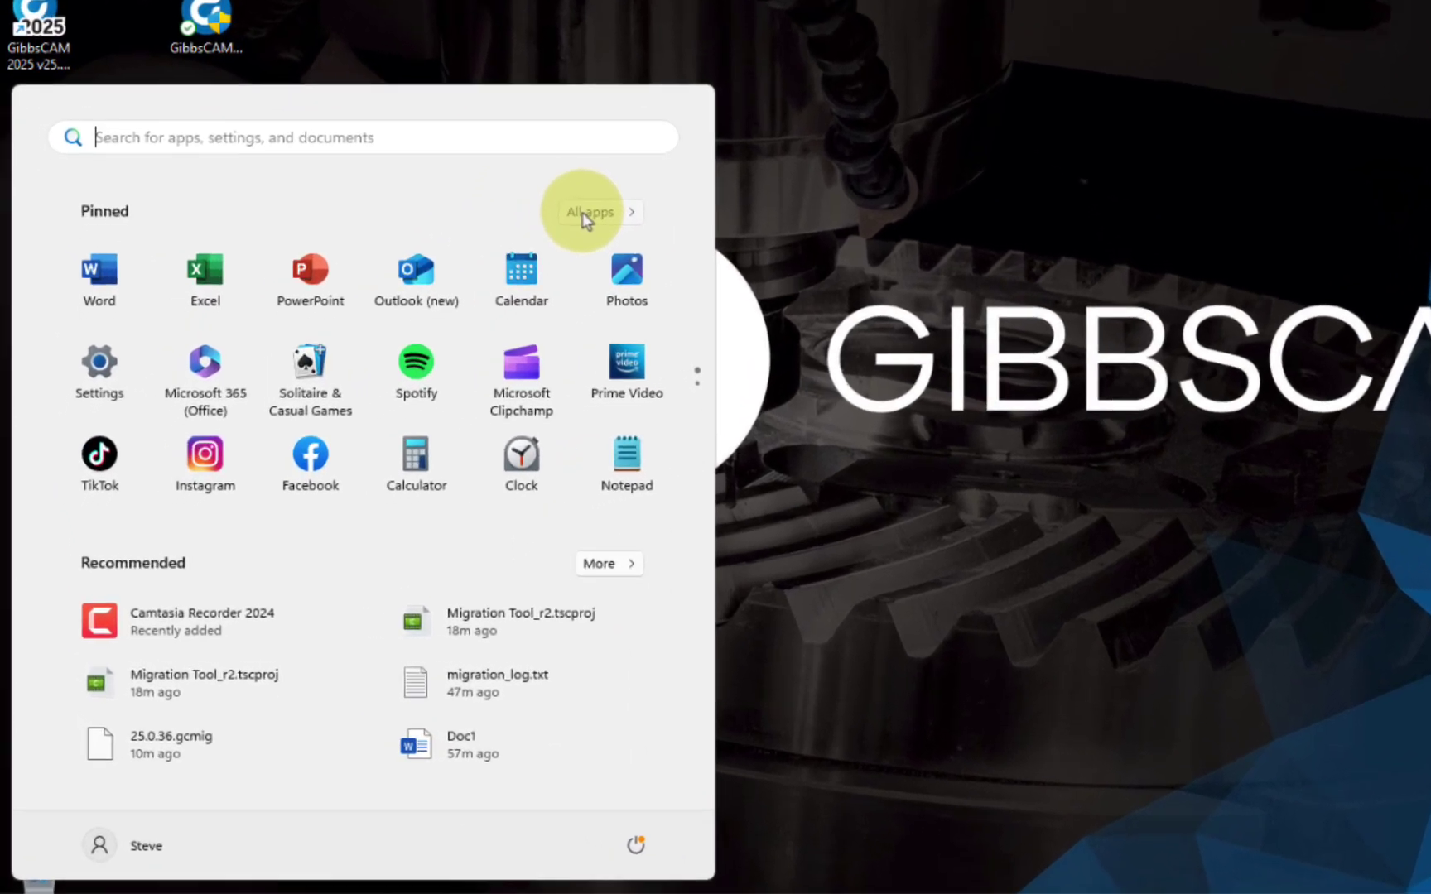
pyautogui.click(403, 351)
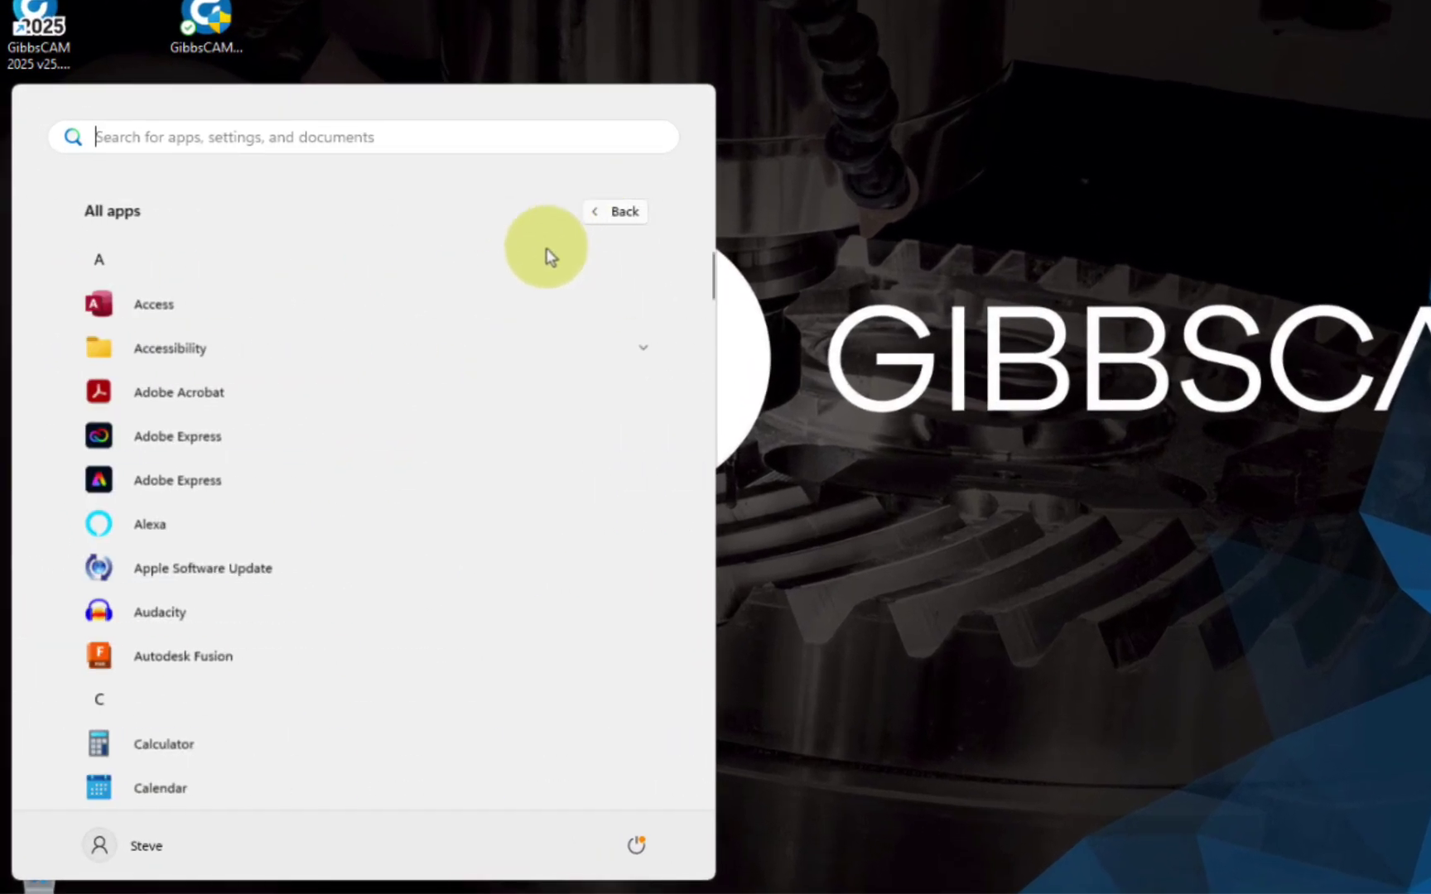
pyautogui.scroll(-12, 307, 356)
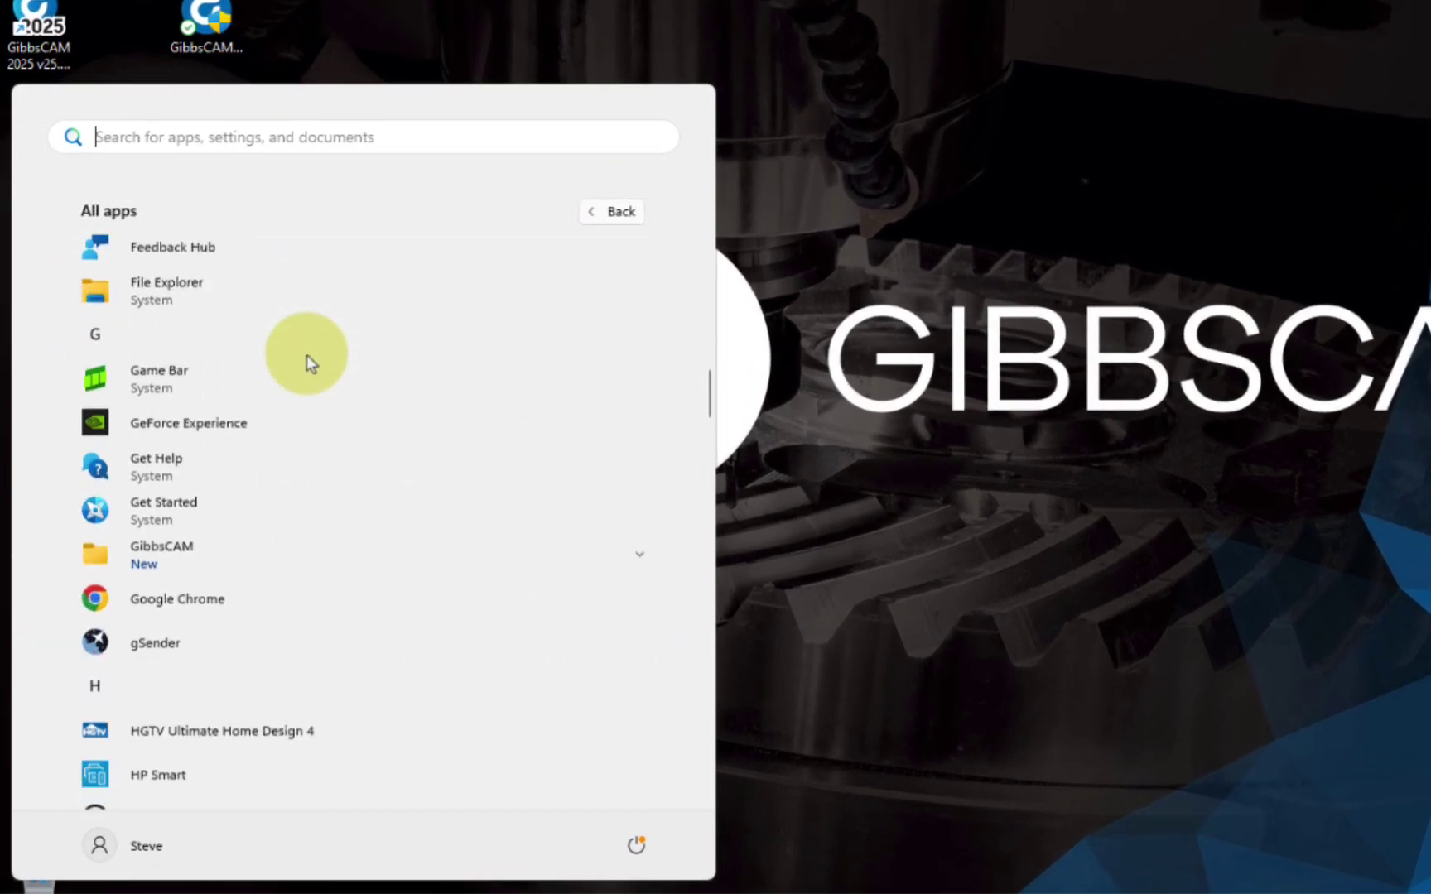
pyautogui.scroll(-2, 306, 354)
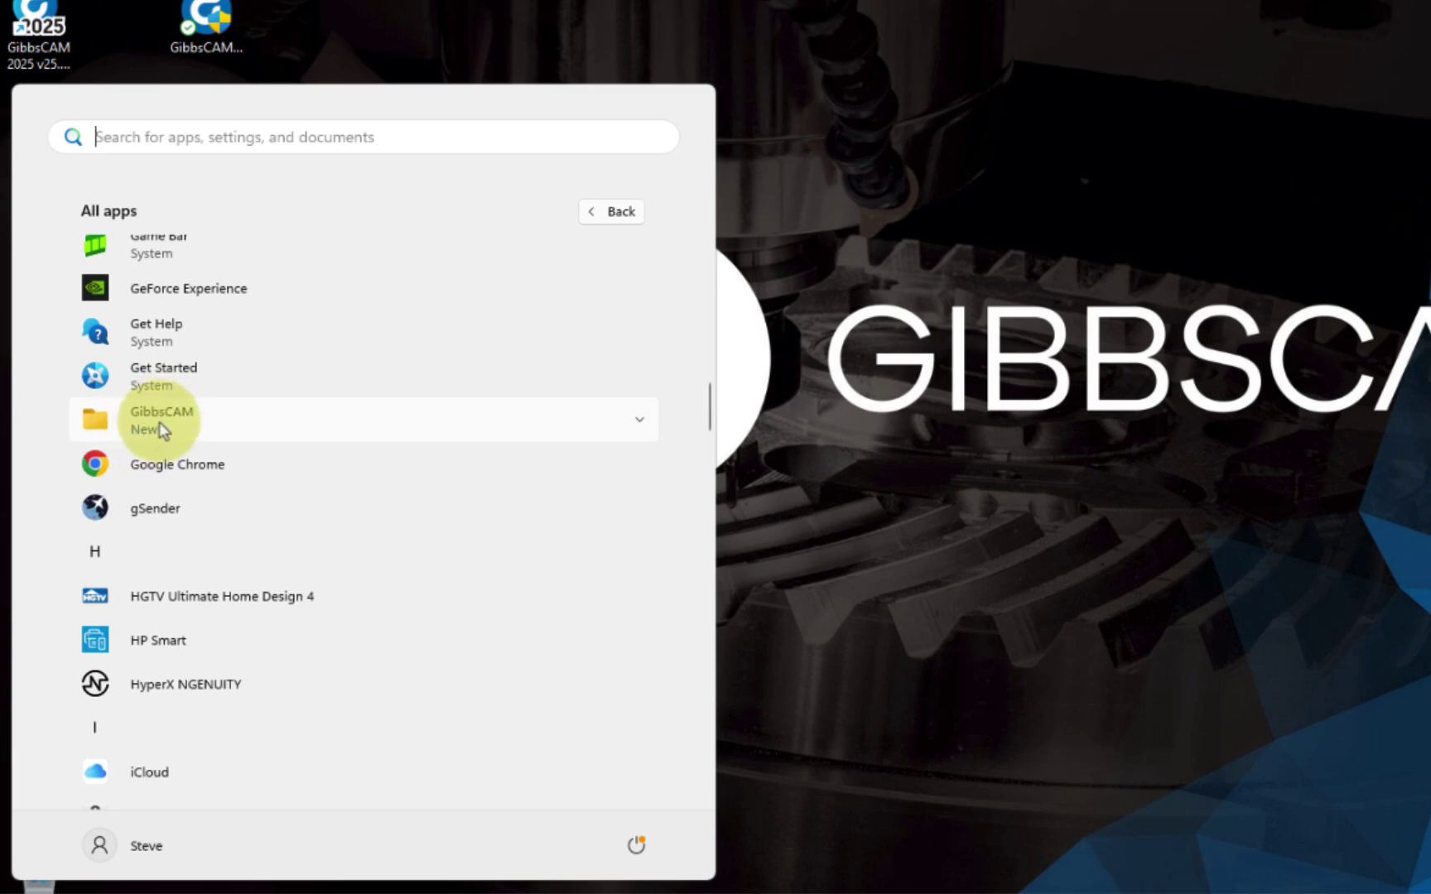
pyautogui.click(159, 421)
pyautogui.scroll(-5, 392, 384)
pyautogui.scroll(-1, 392, 384)
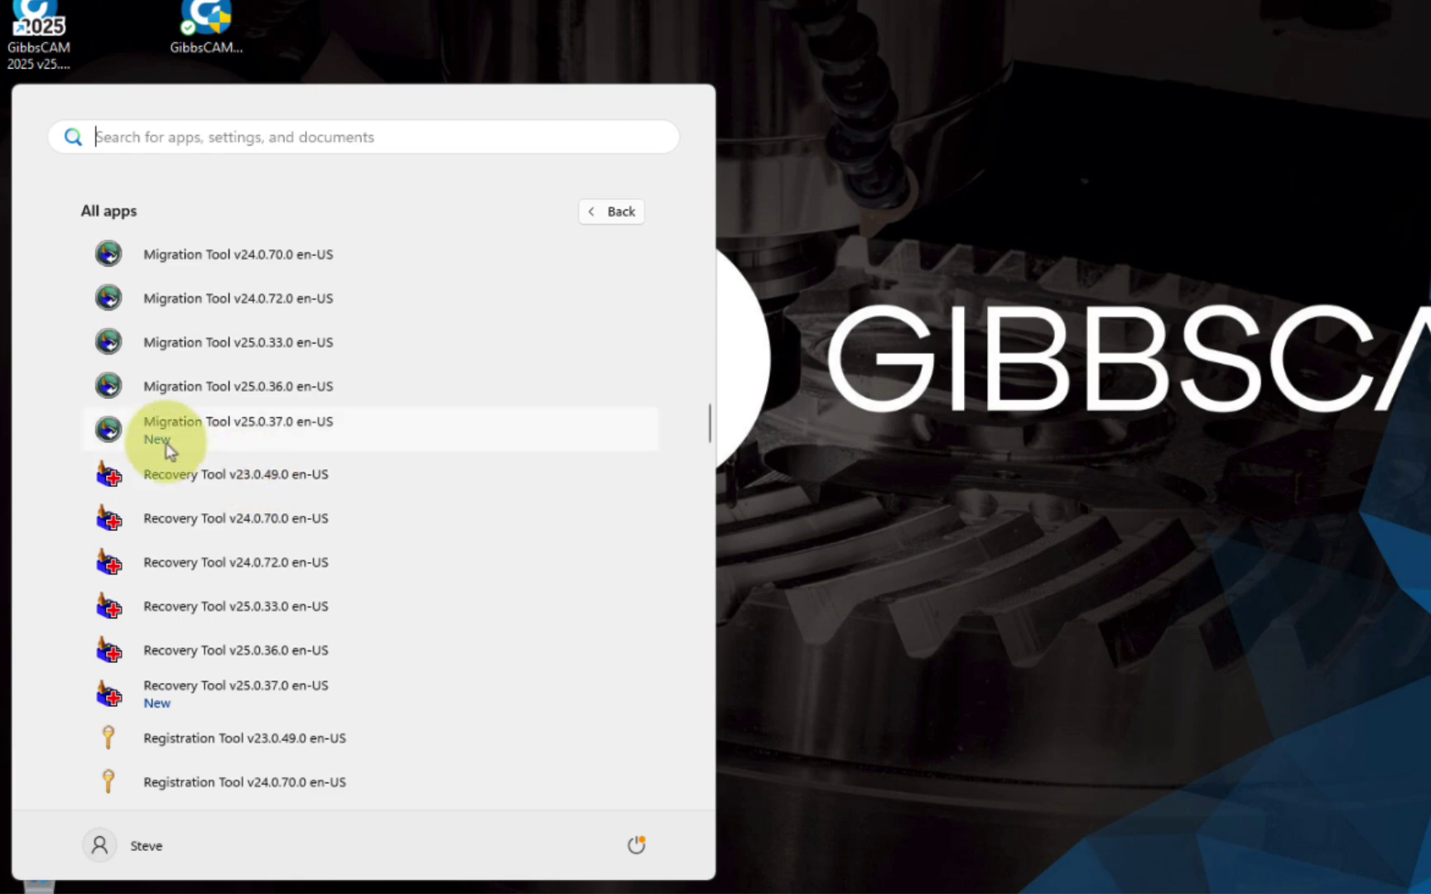
pyautogui.click(252, 429)
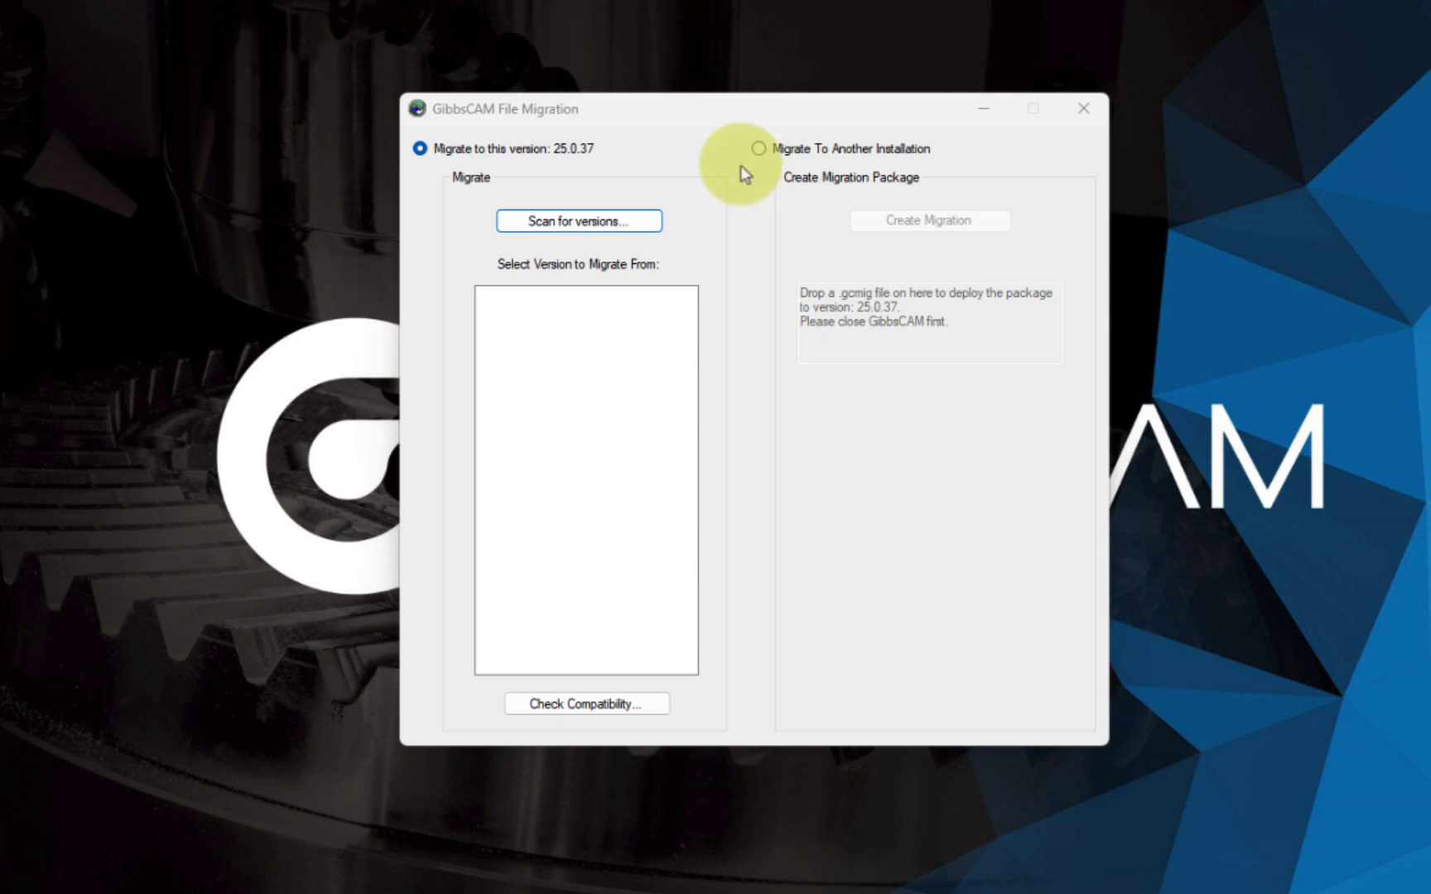
# Step: Set the migration mode to Migrate To Another Installation and move the File Migration window aside
pyautogui.moveTo(846, 118); pyautogui.dragTo(923, 118)
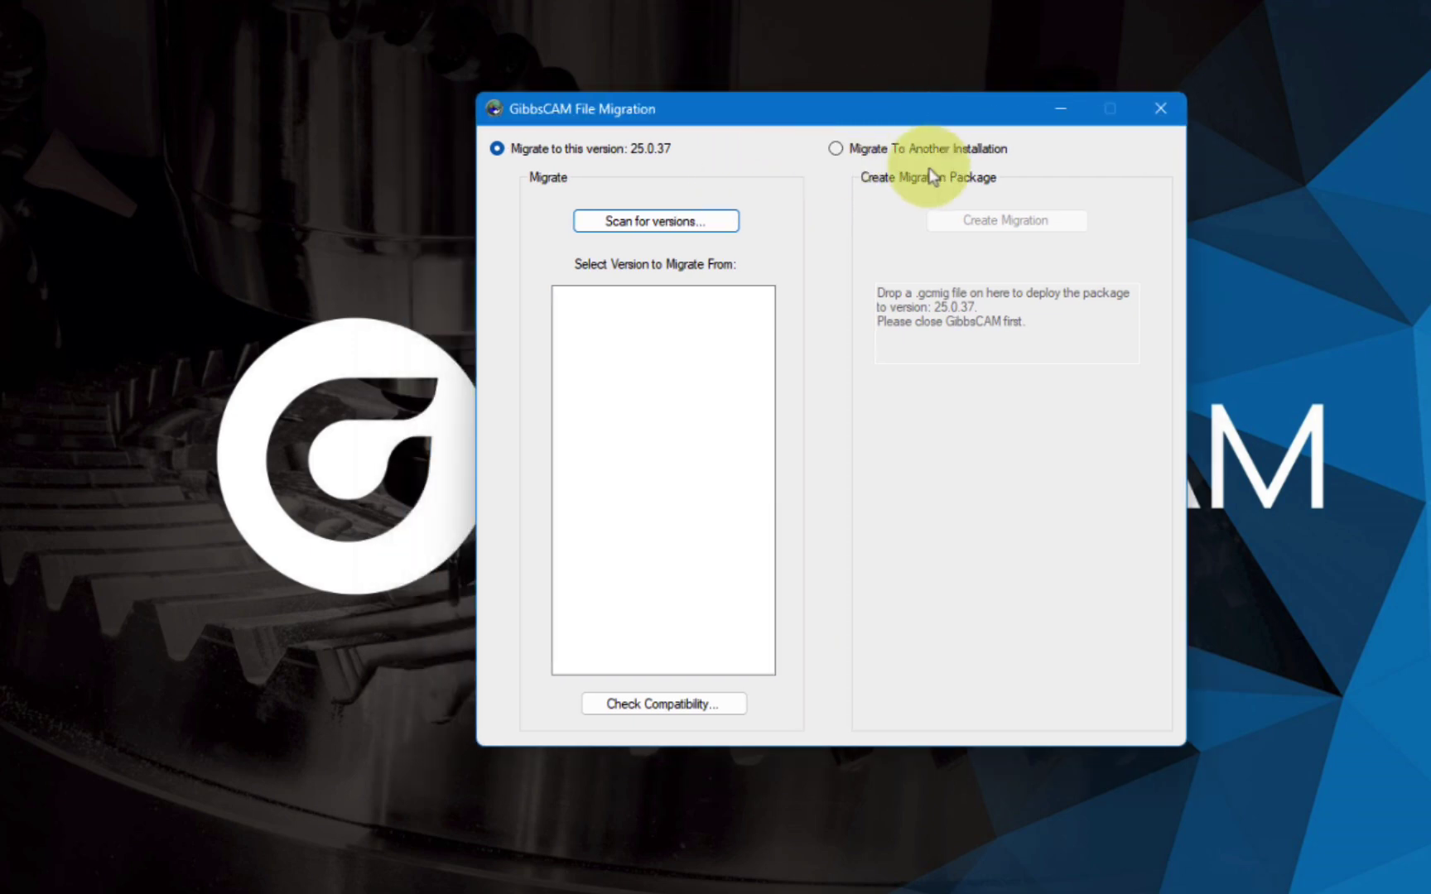
pyautogui.click(835, 148)
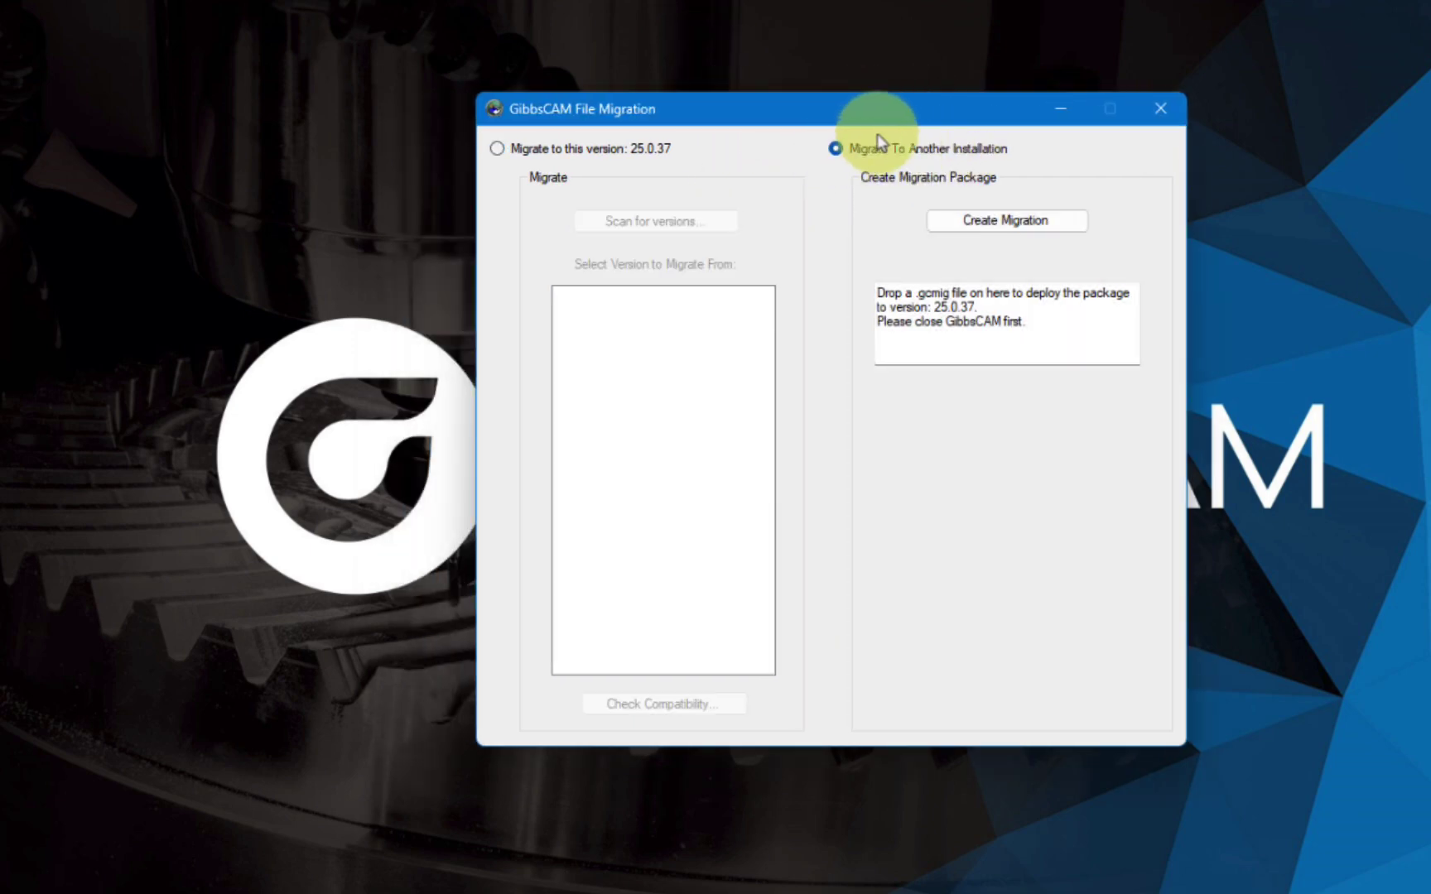
pyautogui.moveTo(899, 119); pyautogui.dragTo(1054, 110)
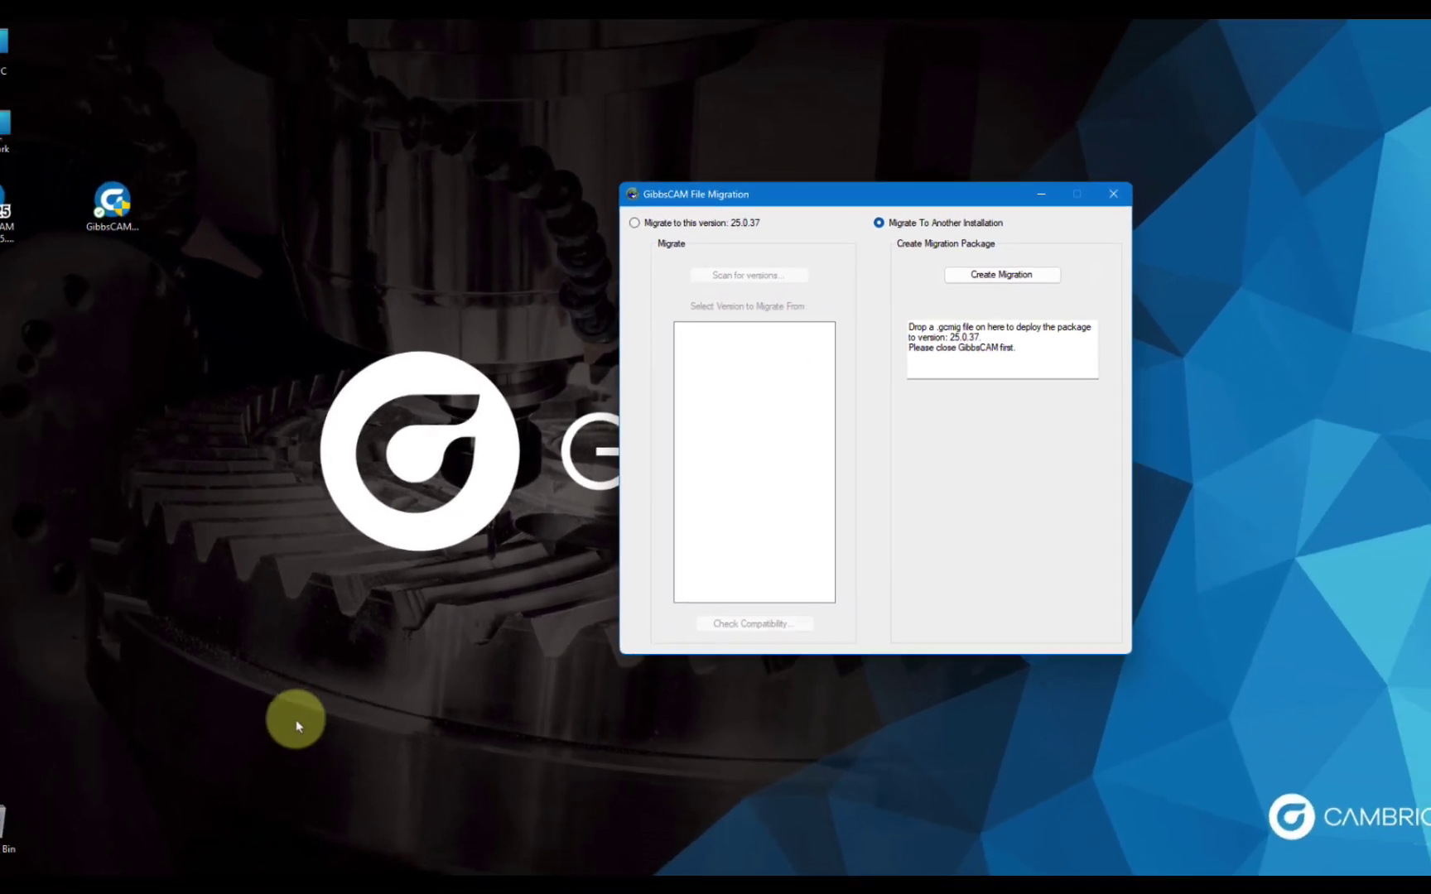
# Step: Deploy the 25.0.36.gcmig package from the Files folder to version 25.0.37 by dropping it on the migration tool's package area
pyautogui.click(155, 832)
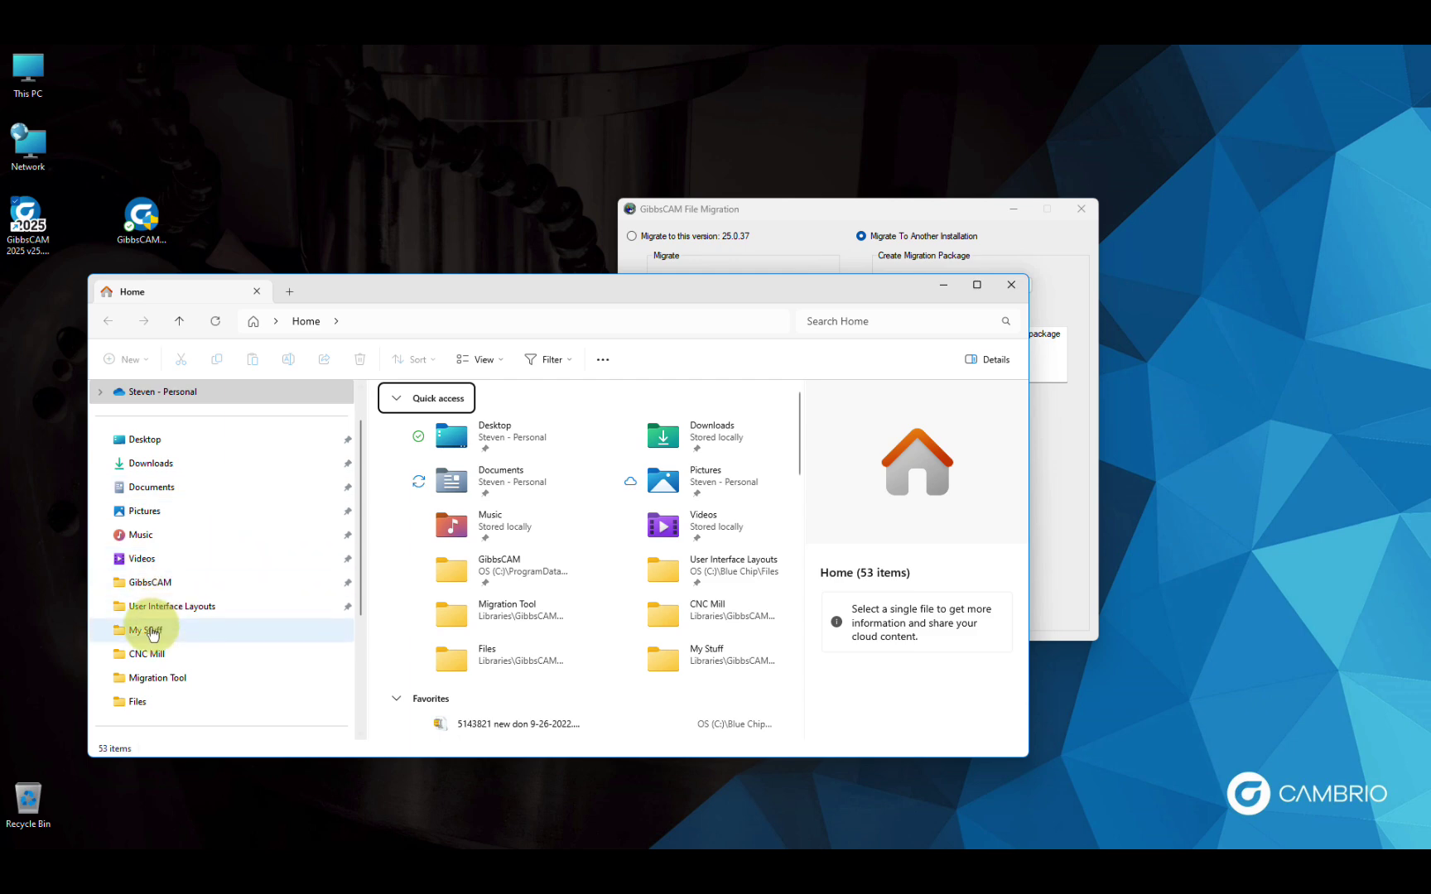
pyautogui.click(137, 704)
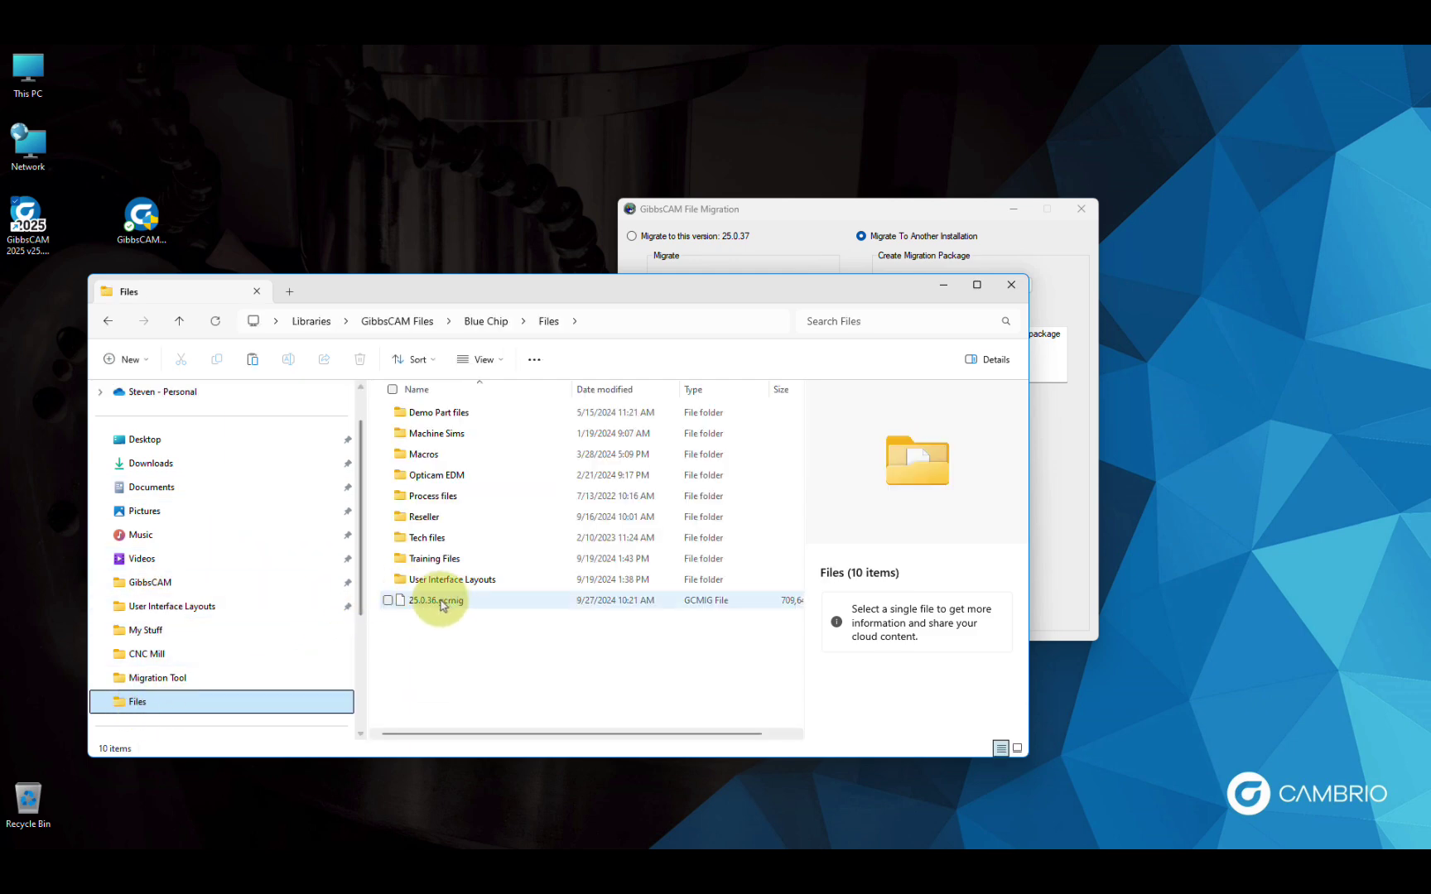
pyautogui.moveTo(951, 208); pyautogui.dragTo(1188, 128)
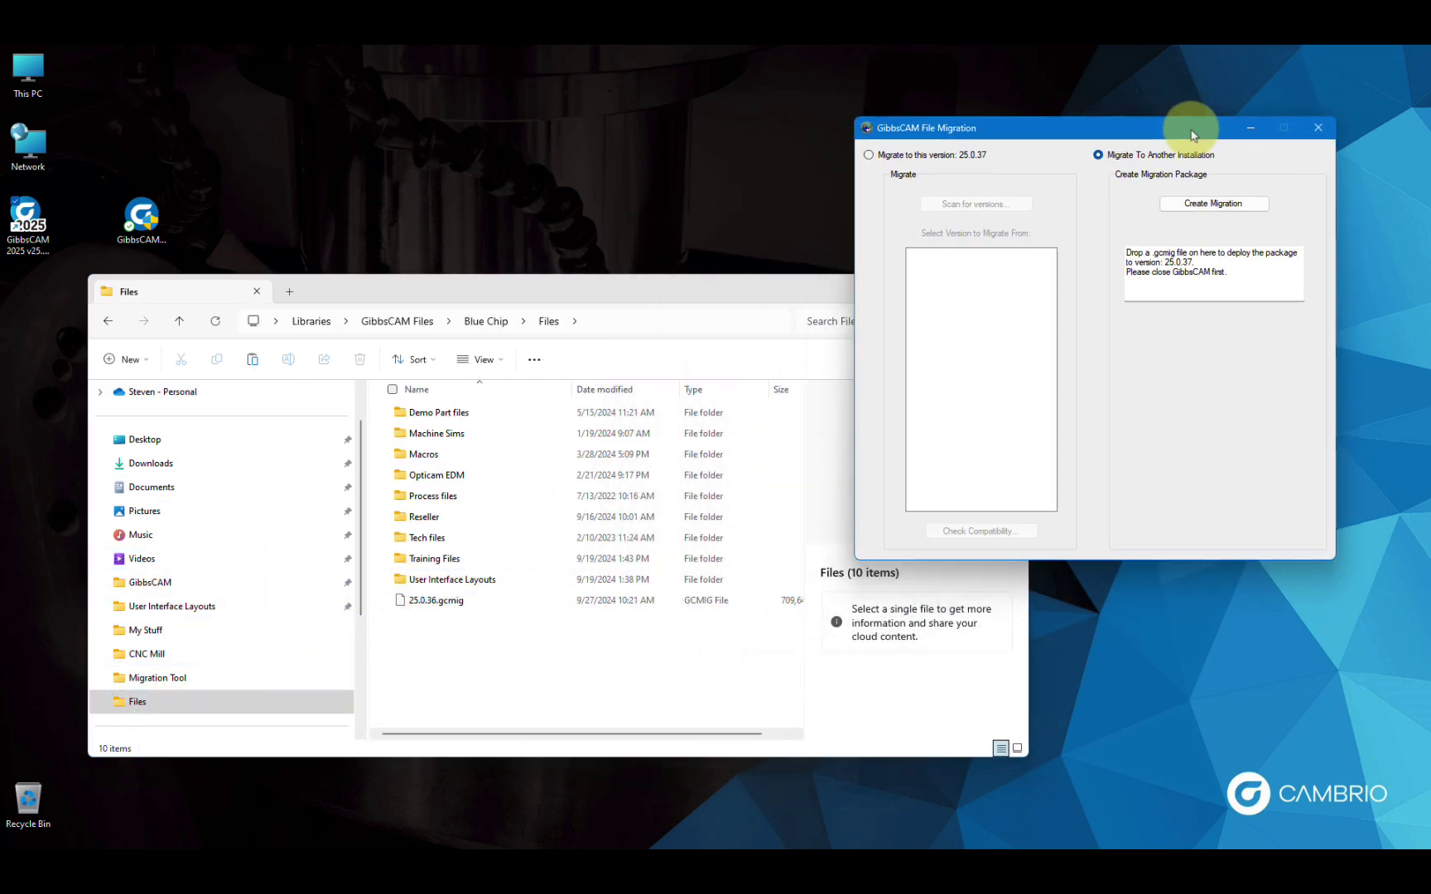
pyautogui.moveTo(677, 292); pyautogui.dragTo(643, 253)
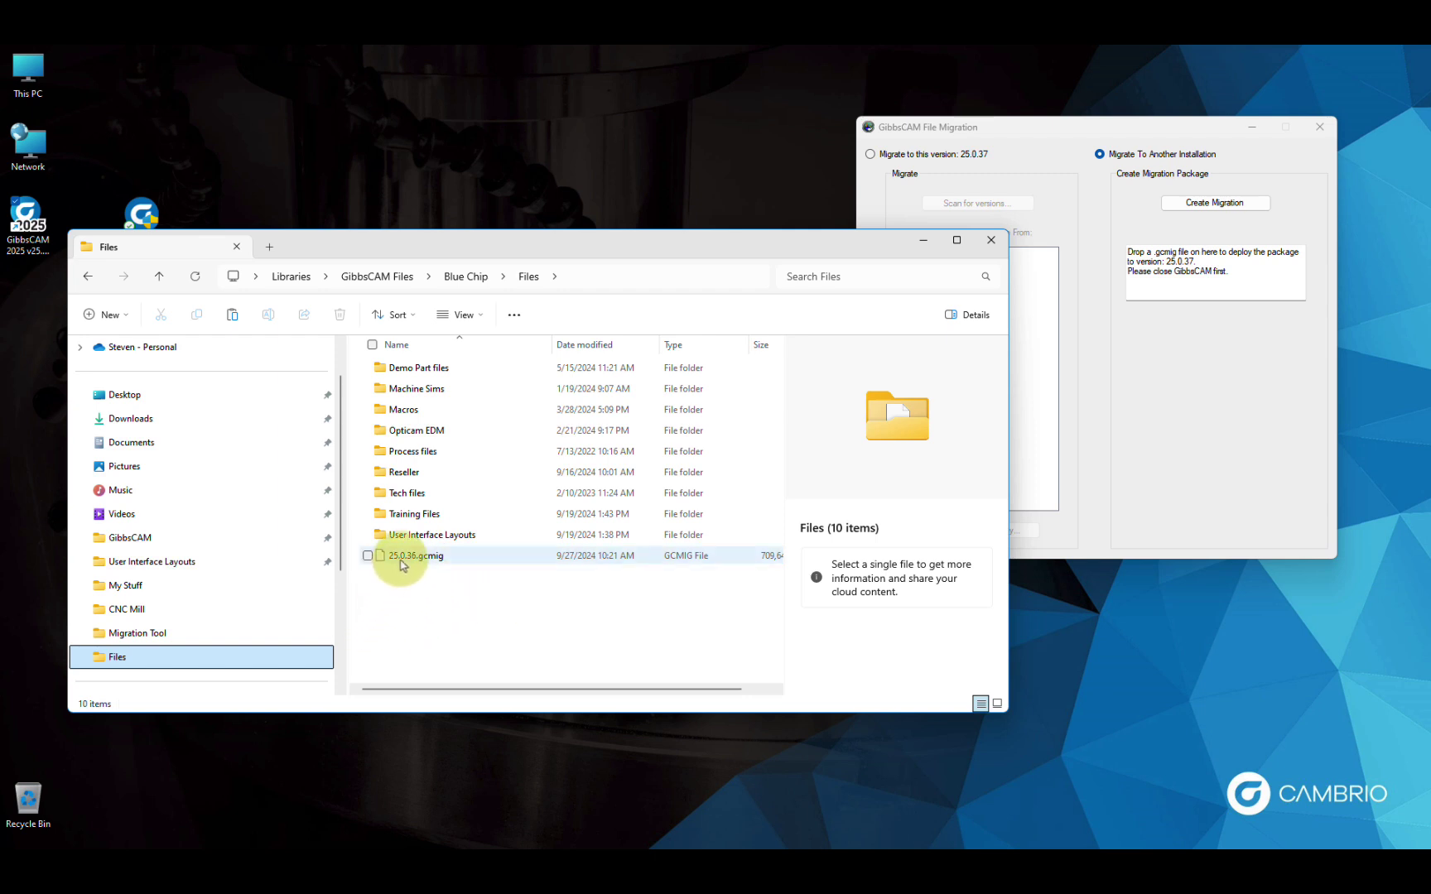
pyautogui.moveTo(401, 562); pyautogui.dragTo(1217, 265)
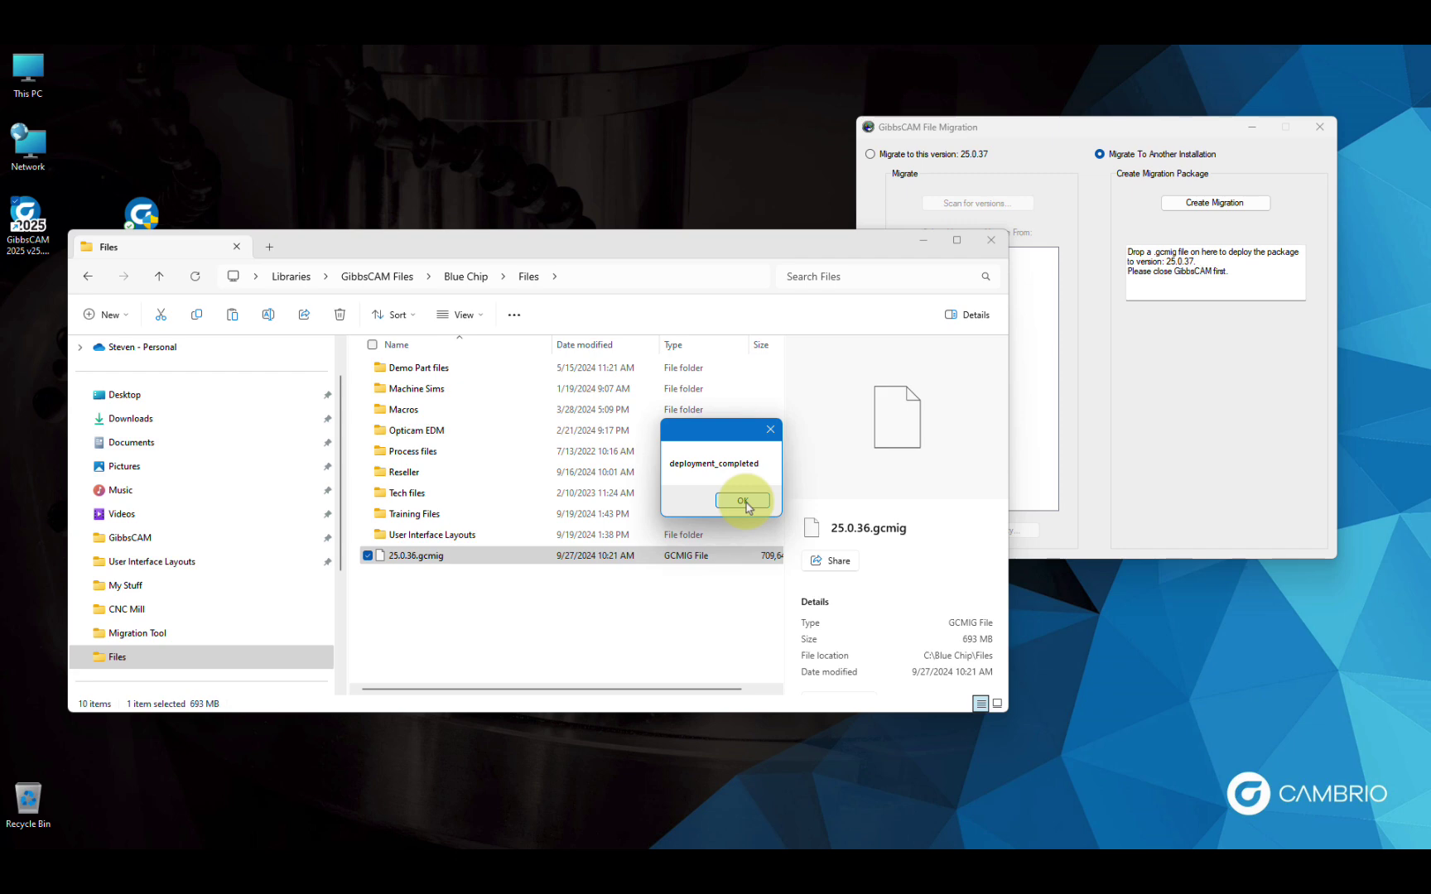
pyautogui.click(743, 500)
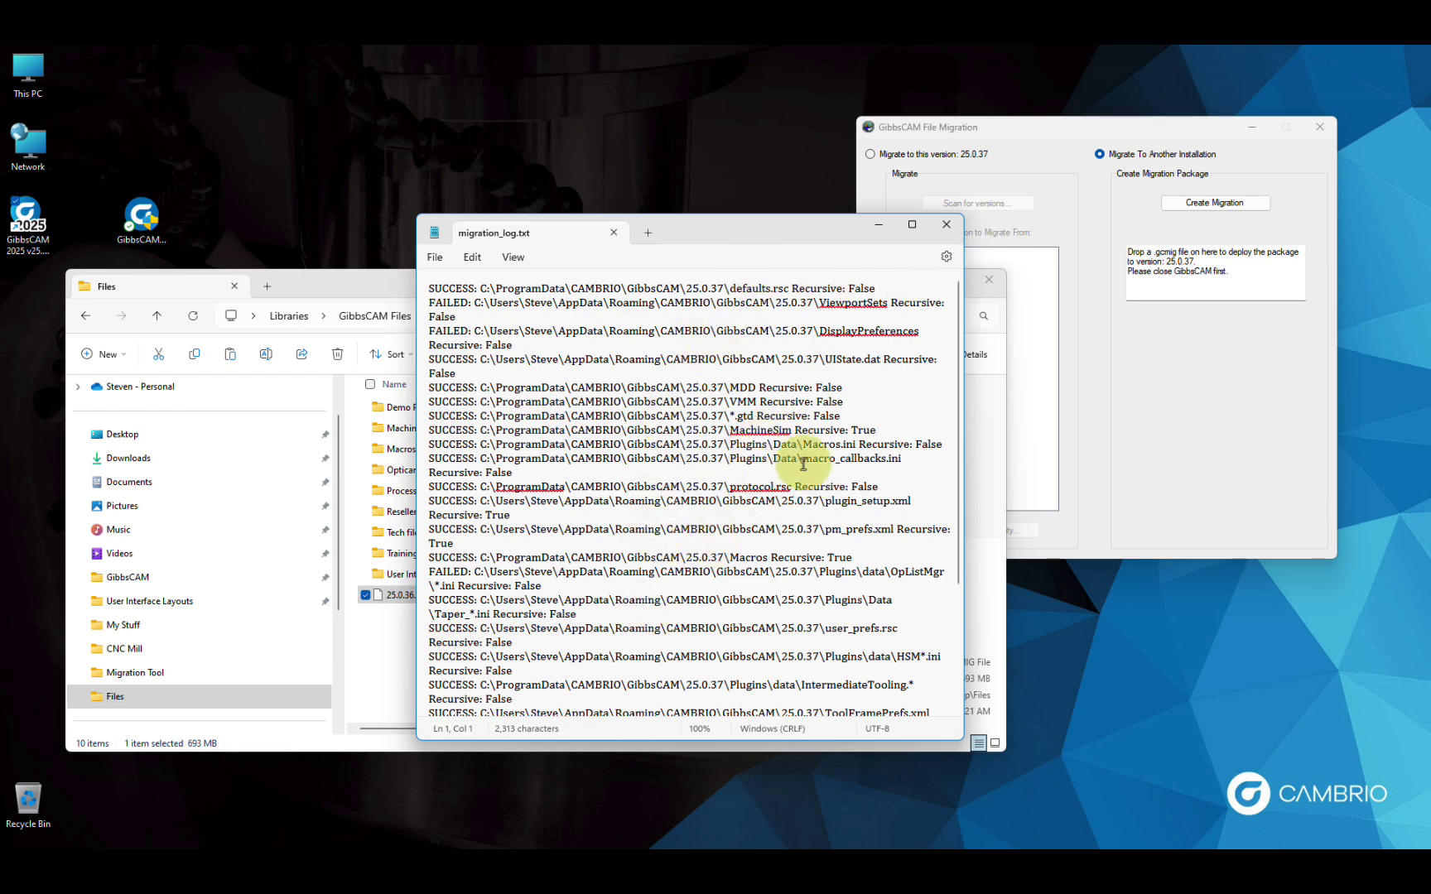
# Step: Close the migration log, the Files folder window and the GibbsCAM File Migration tool
pyautogui.click(946, 227)
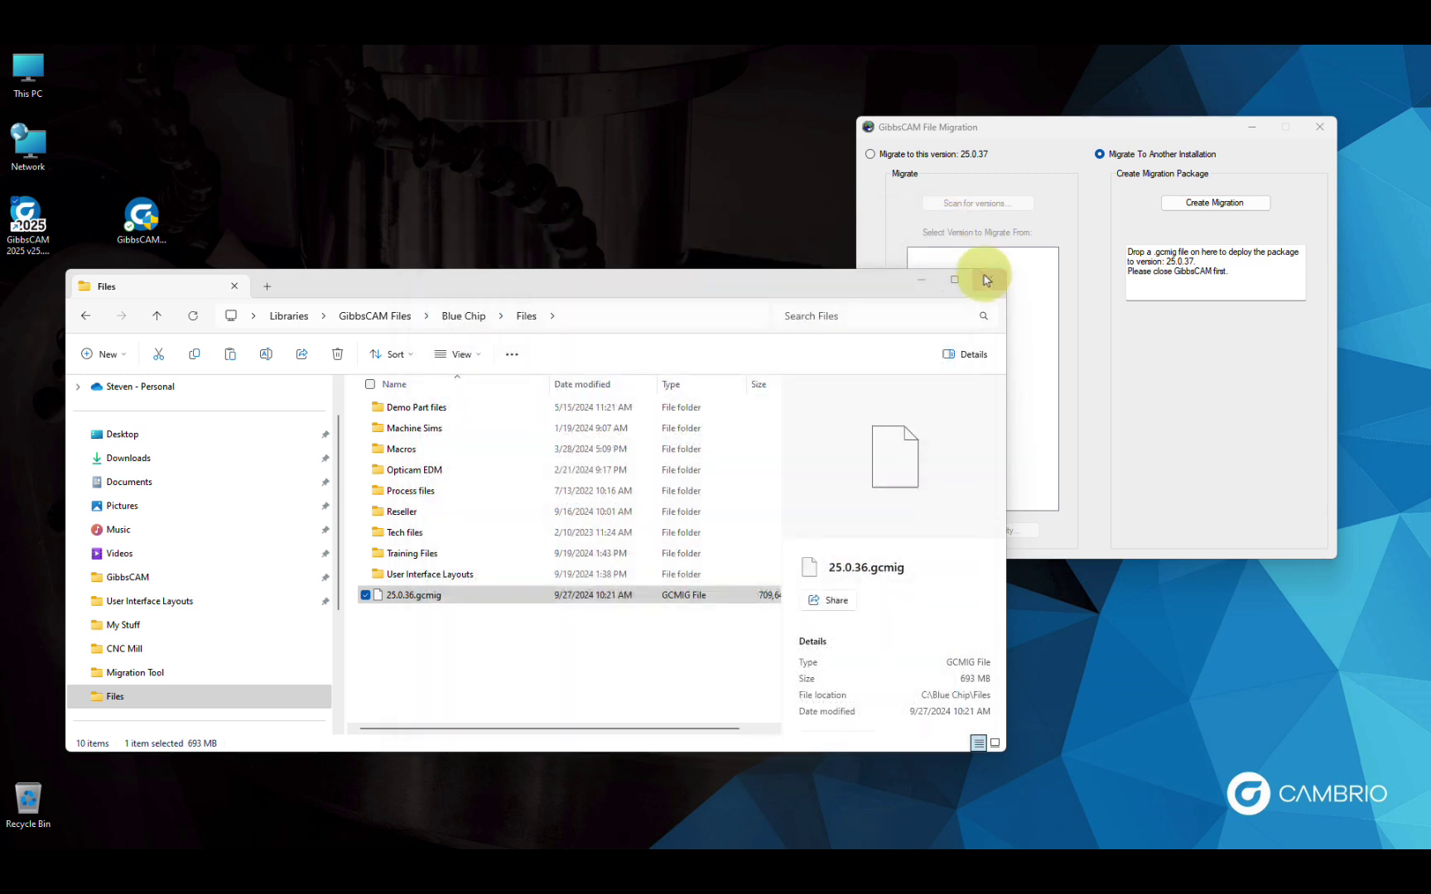
pyautogui.click(989, 280)
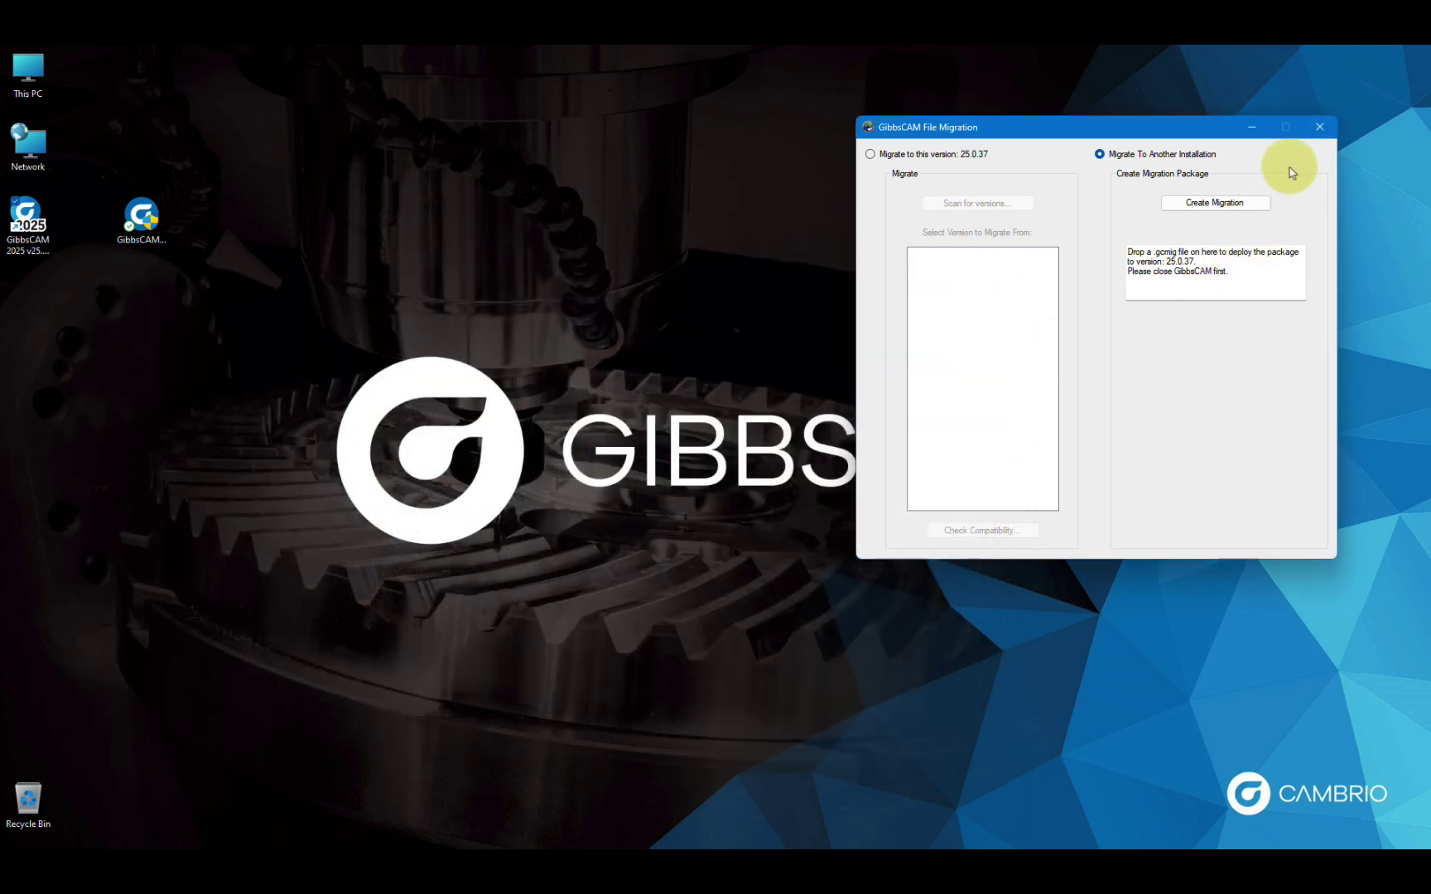
pyautogui.moveTo(1159, 127); pyautogui.dragTo(1073, 156)
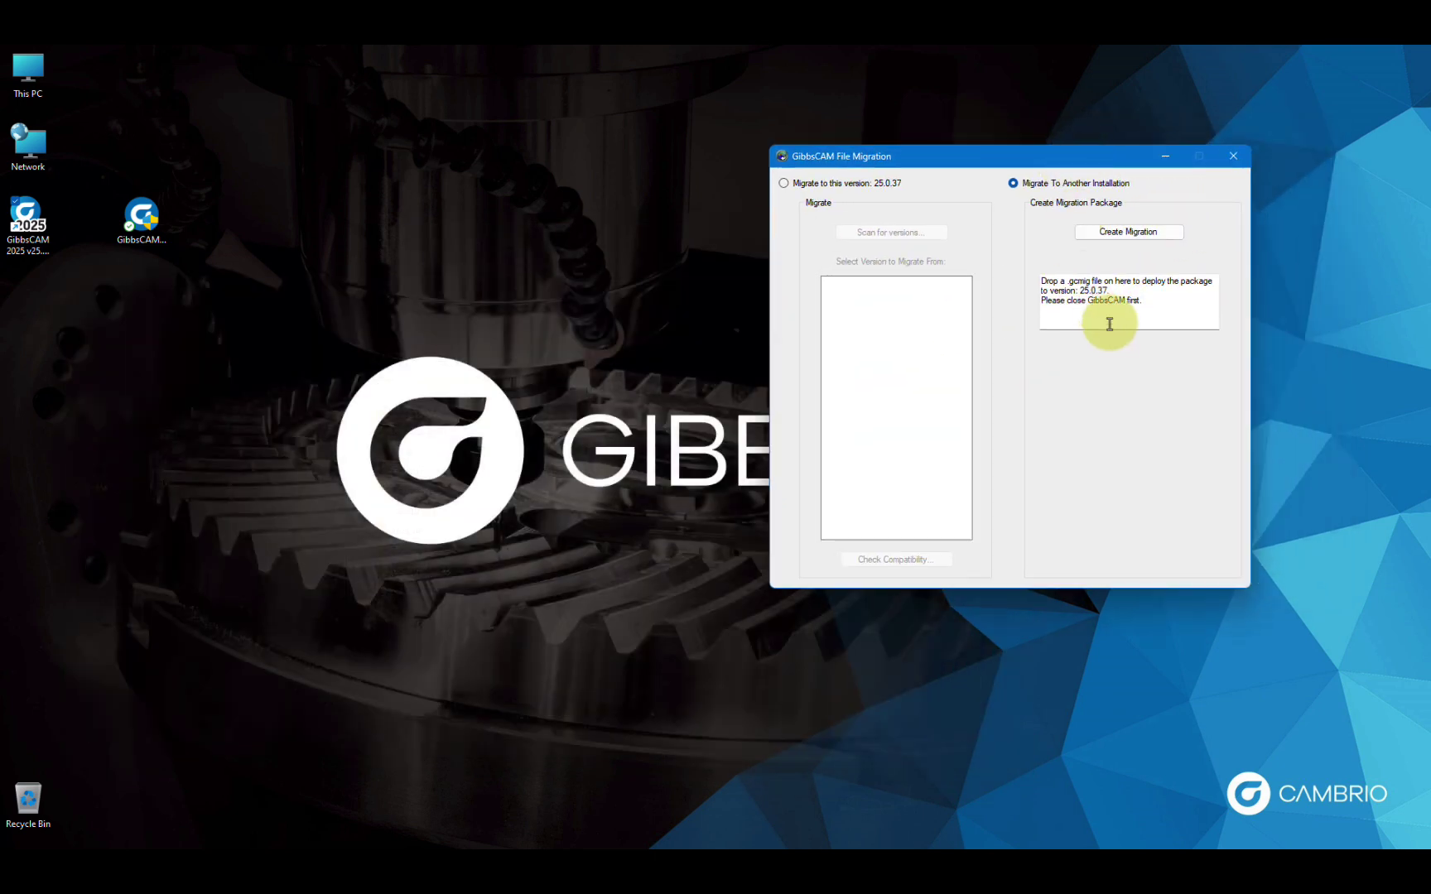
pyautogui.click(1233, 155)
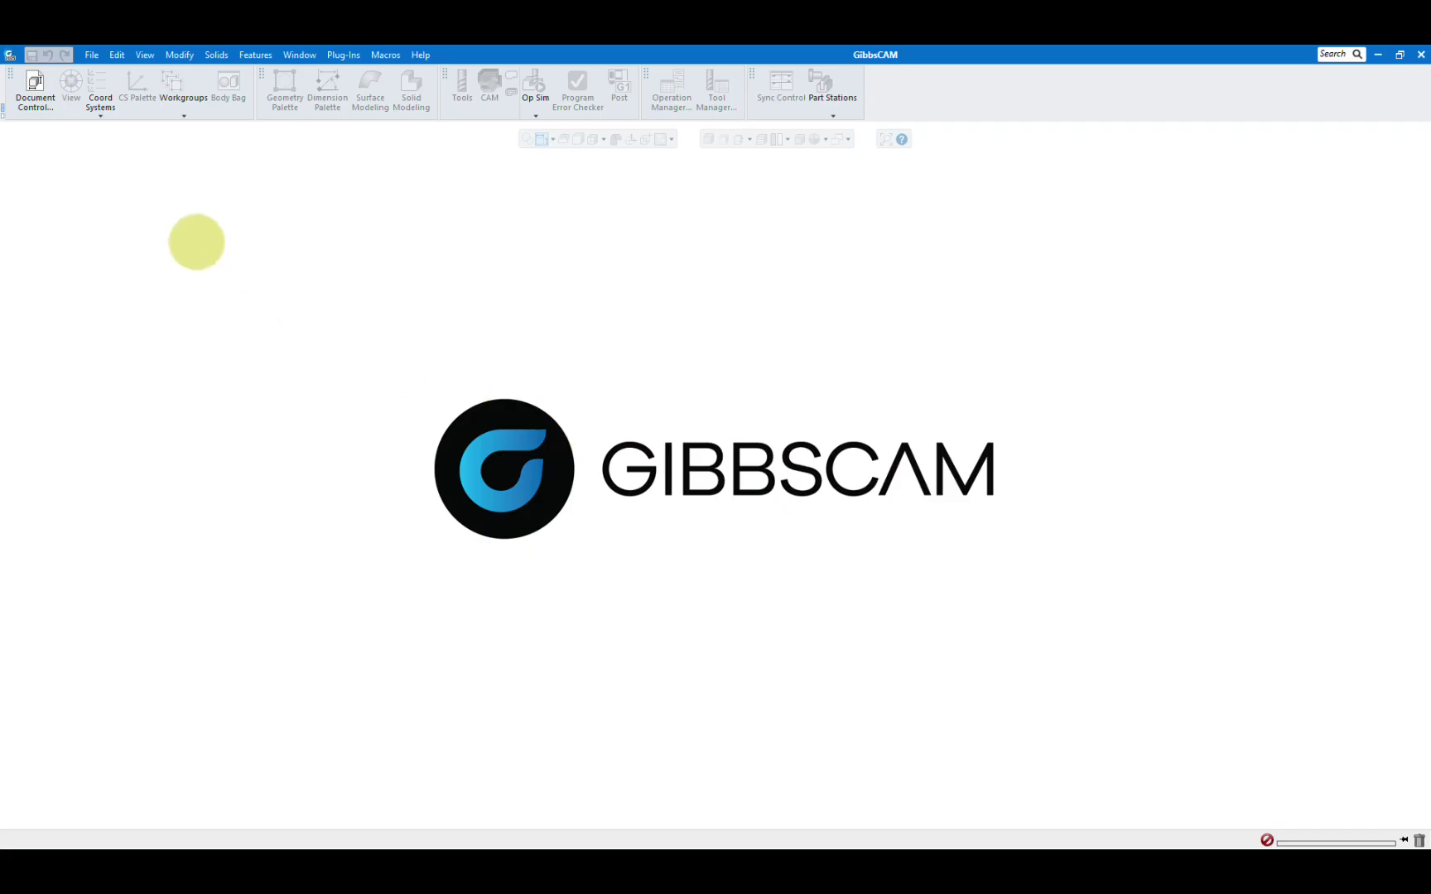
# Step: Check the machine list in GibbsCAM's Document Control for migrated machines, then close the dialog without changing the machine
pyautogui.click(35, 87)
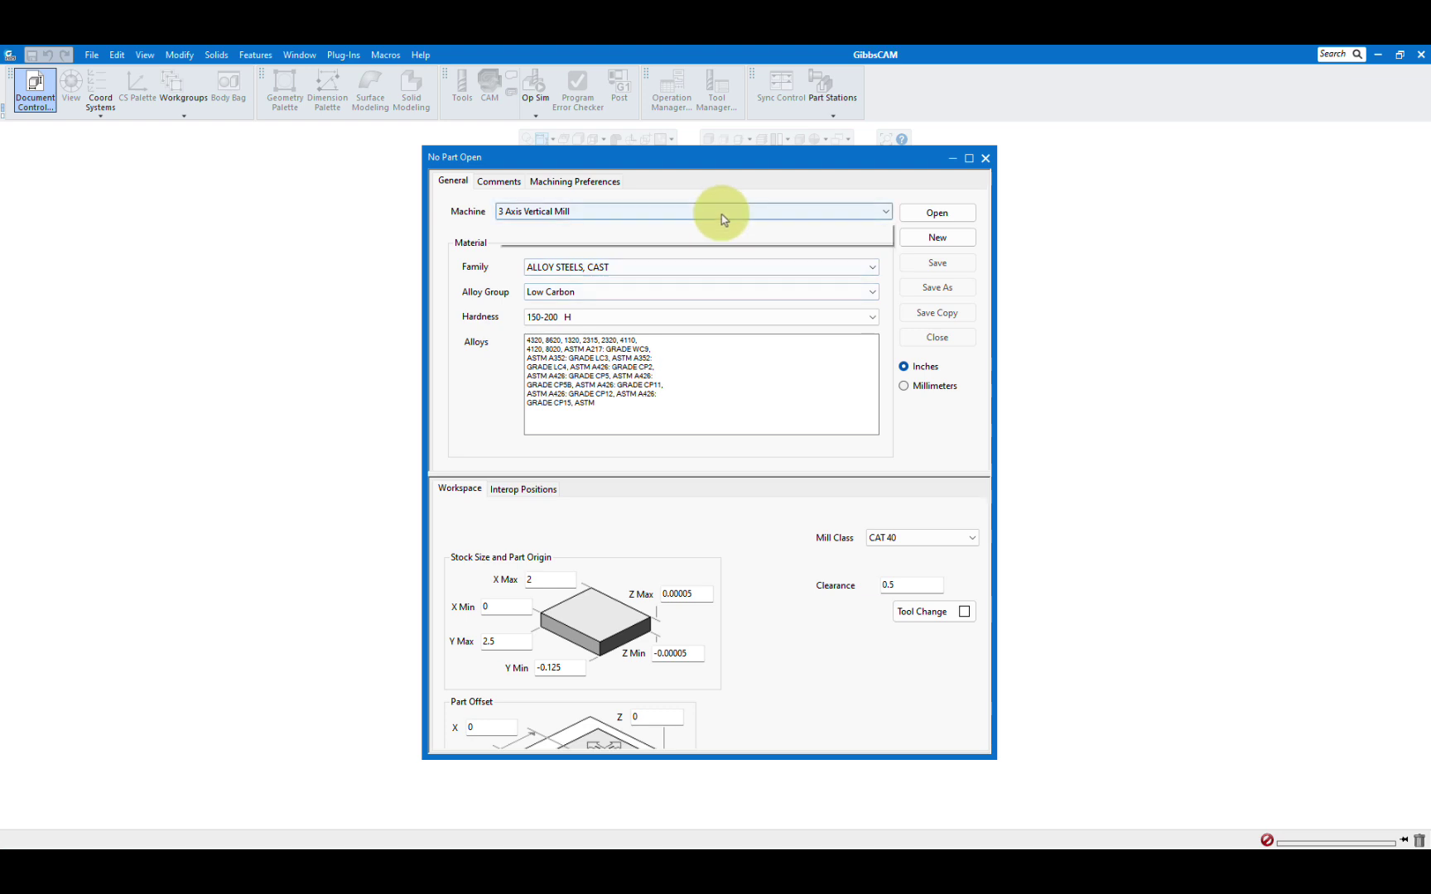
pyautogui.click(719, 211)
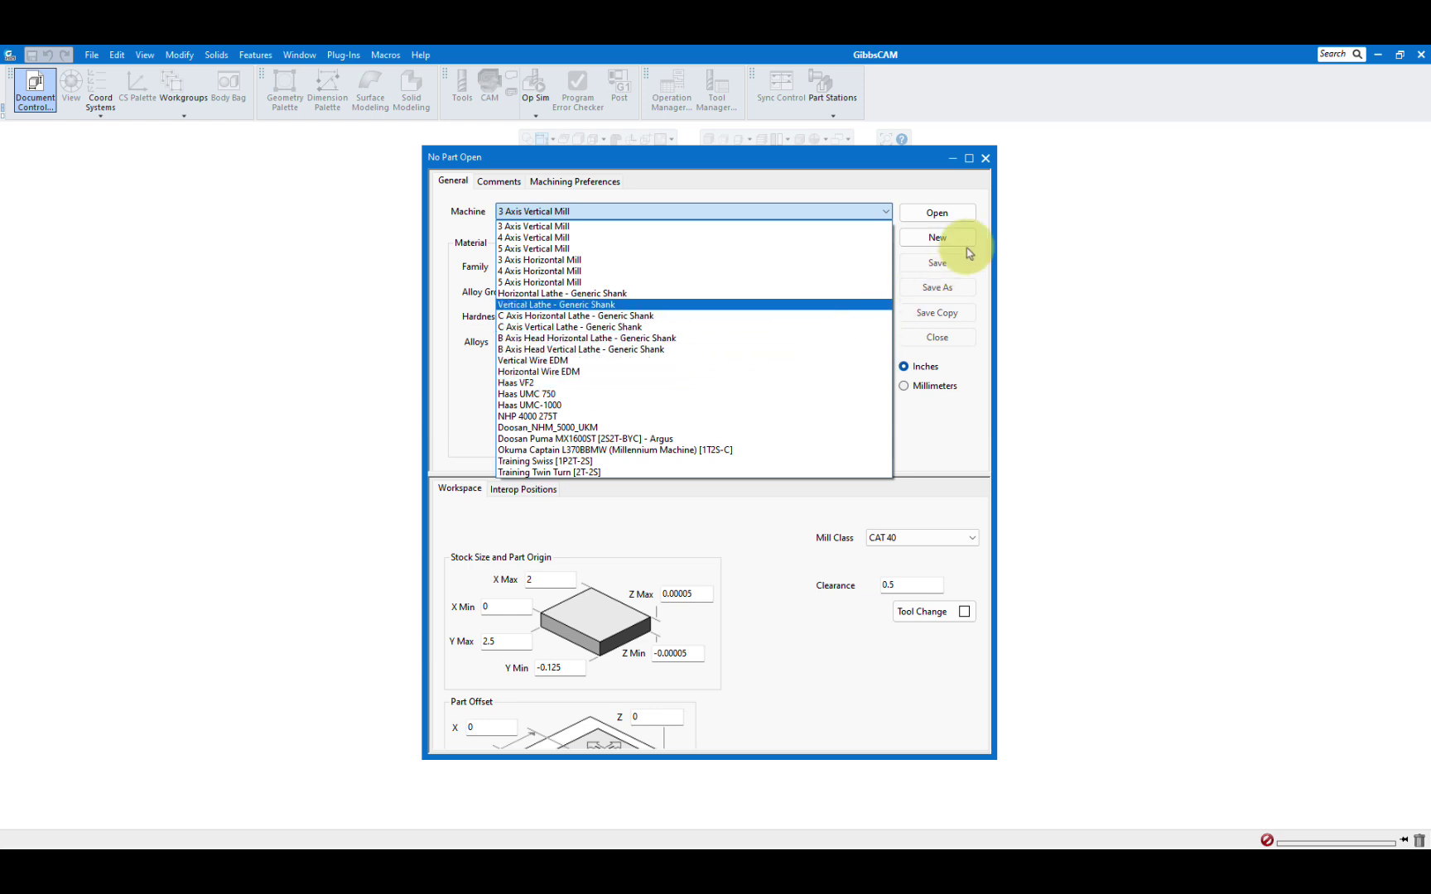
pyautogui.click(985, 159)
pyautogui.click(986, 159)
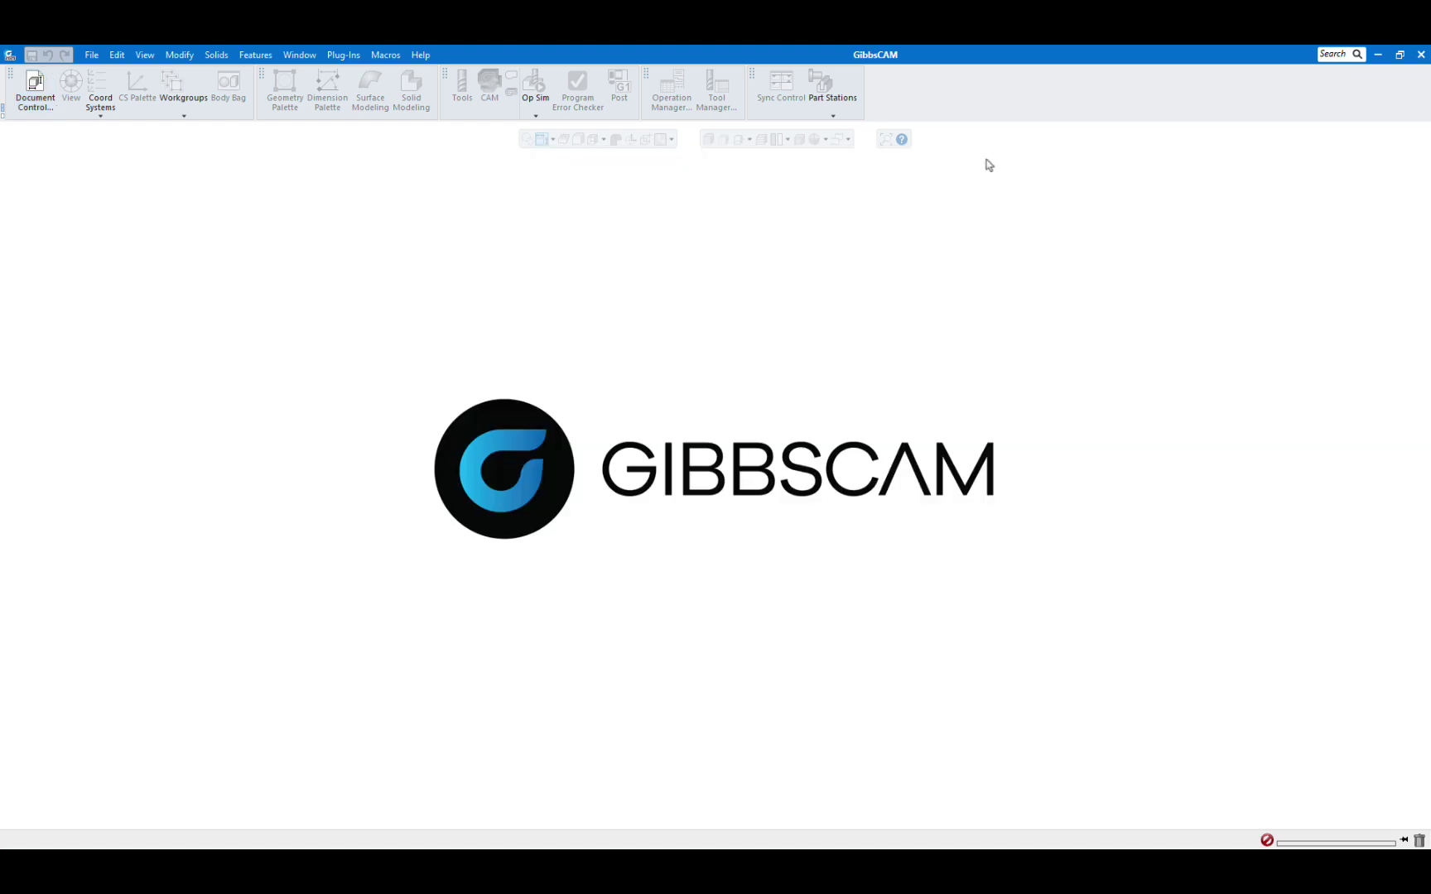